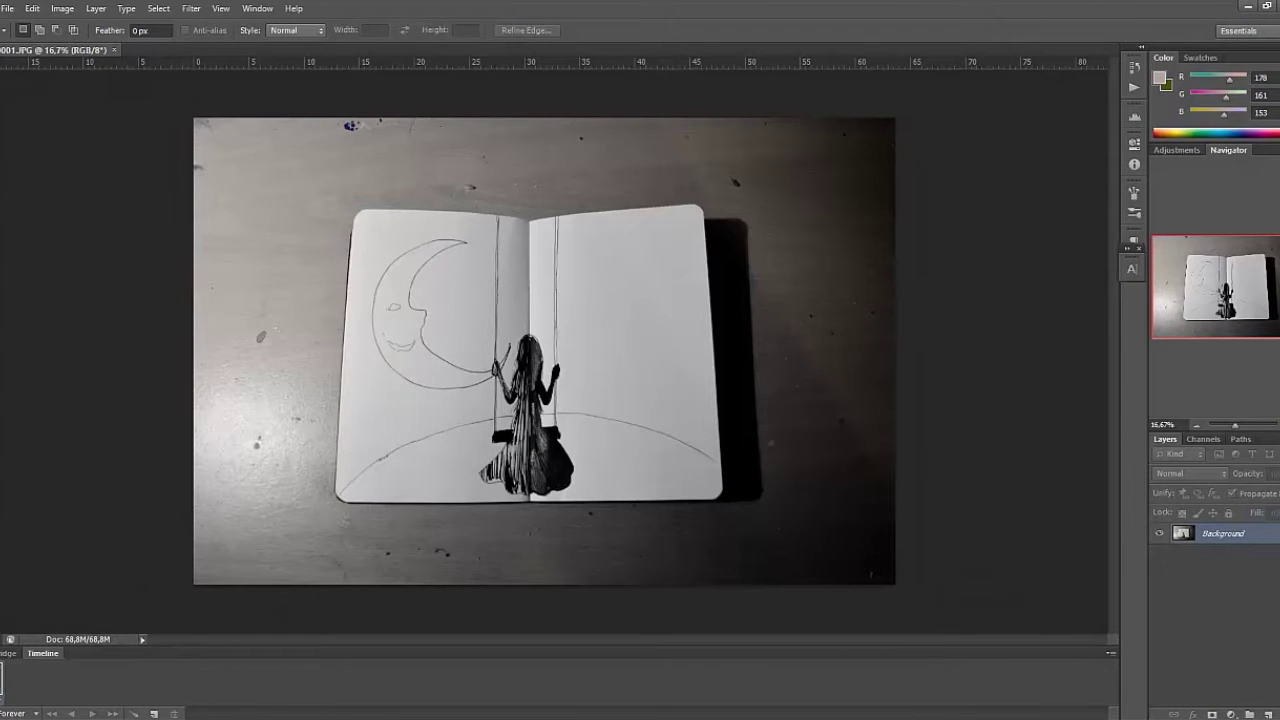
Step: Add a new empty layer and choose a watercolor brush preset with dark blue paint
key(ctrl+shift+alt+n)
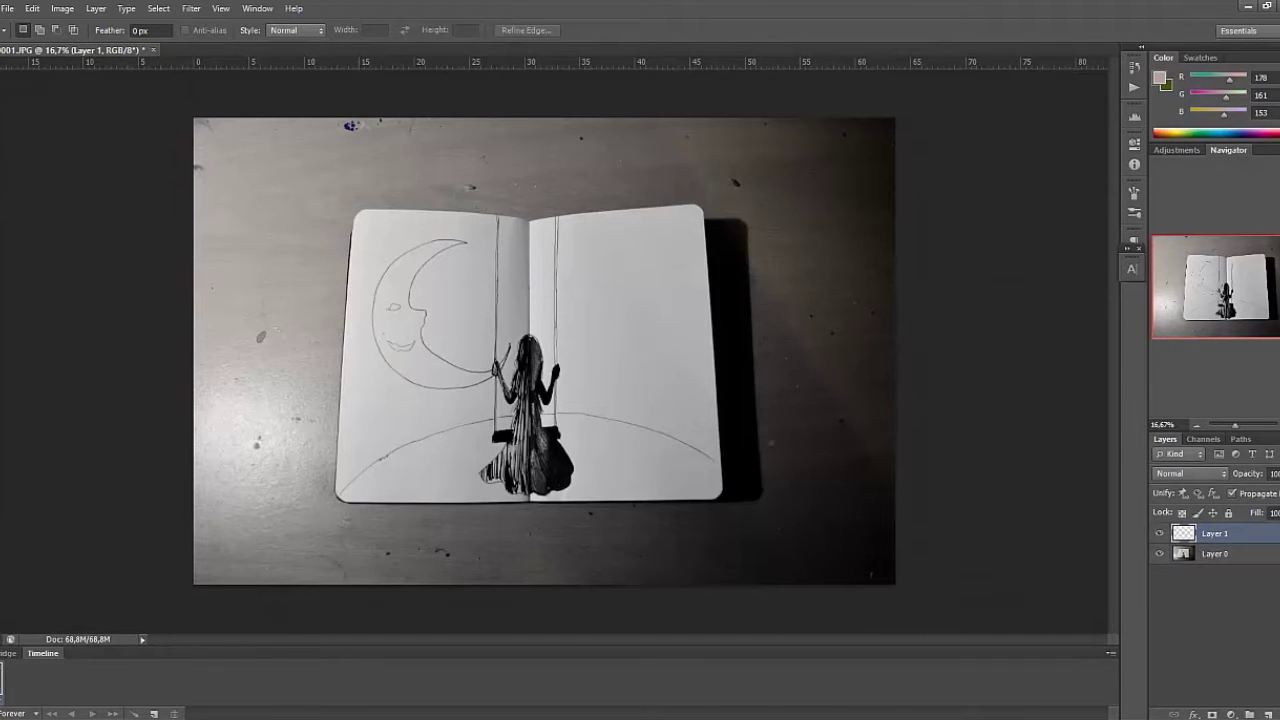
key(b)
click(25, 30)
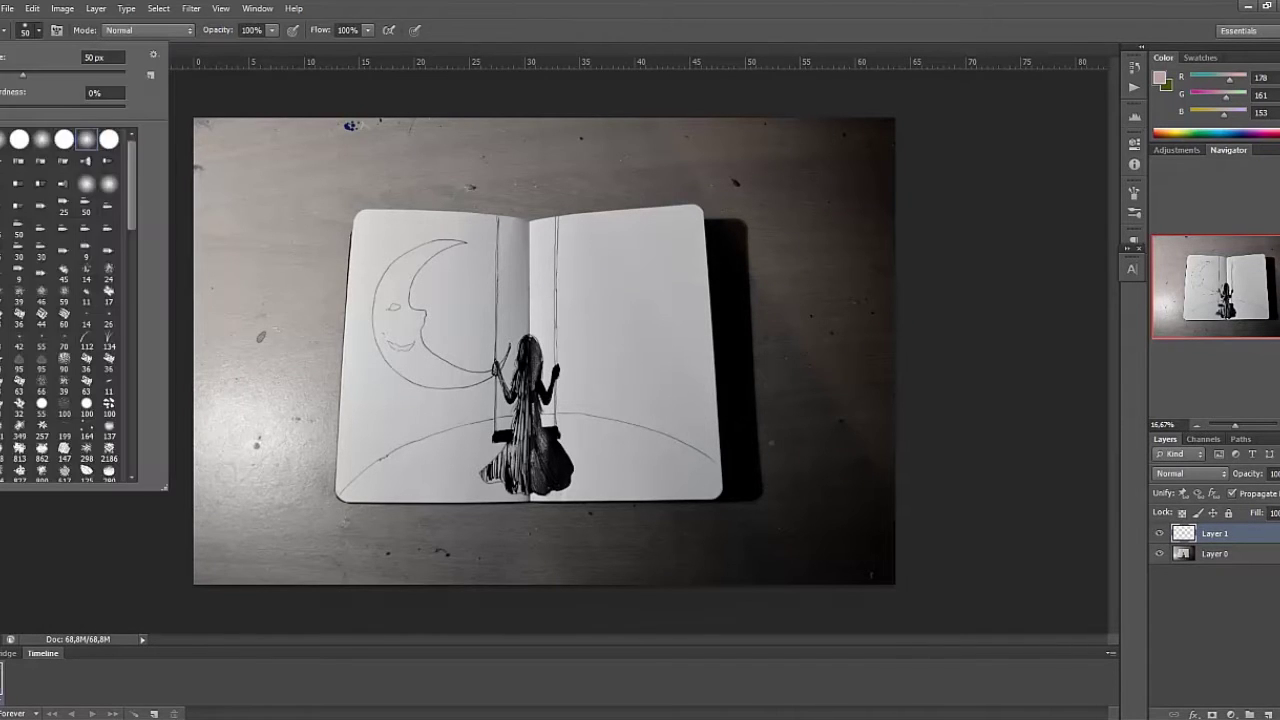
scroll(68, 306, down, 3)
scroll(68, 306, down, 3)
alt+click(446, 361)
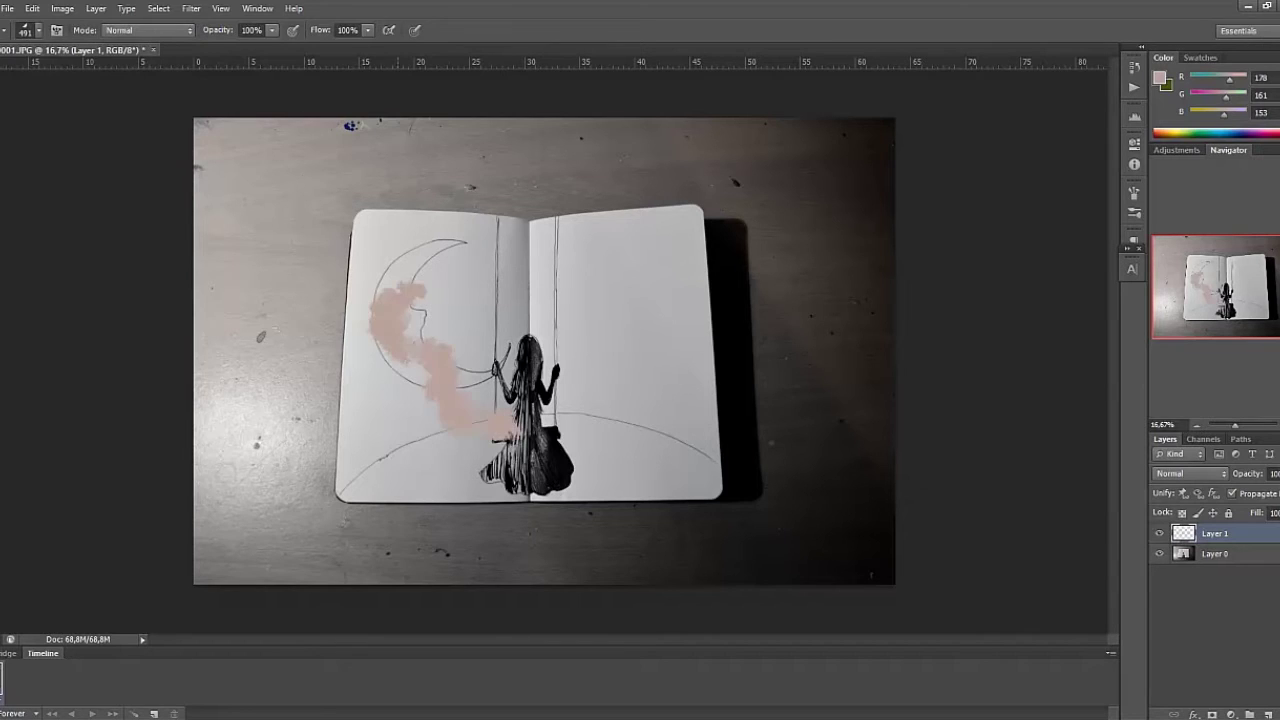
click(1159, 77)
click(226, 457)
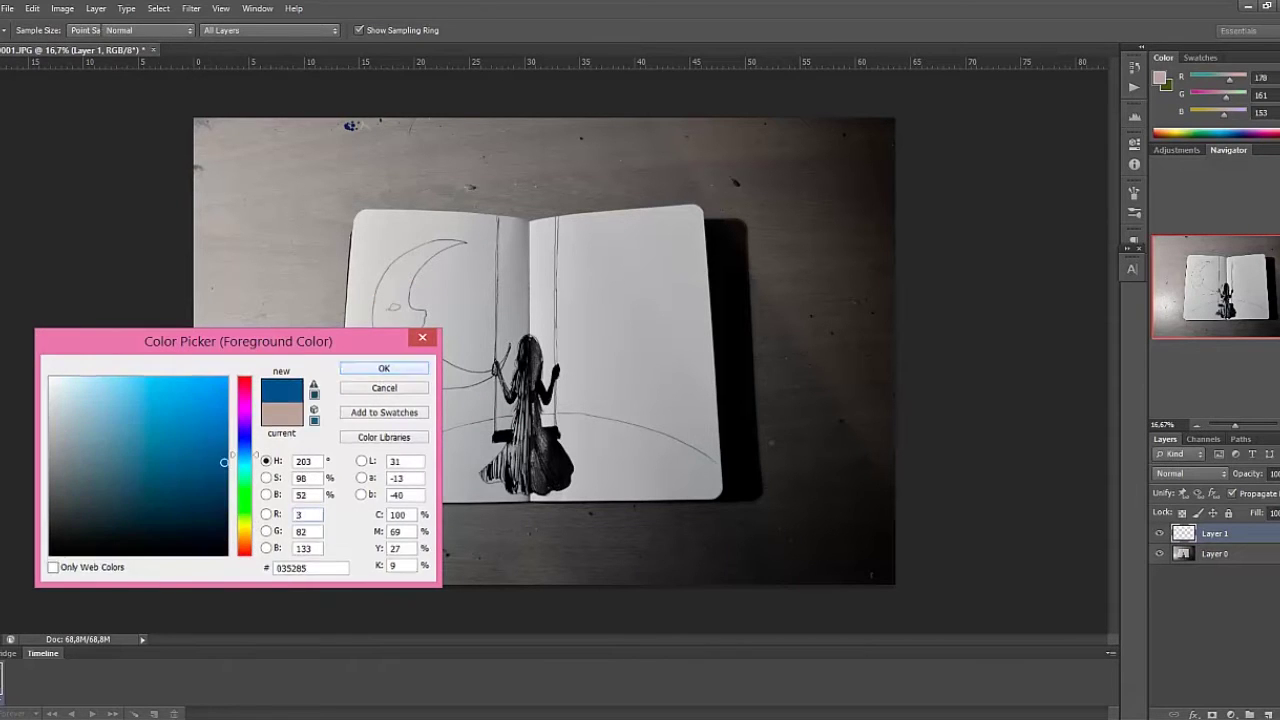
click(383, 368)
Step: Paint blotchy dark blue and navy watercolor strokes across the notebook pages
mouse_move(370, 260)
mouse_down()
mouse_move(355, 450)
mouse_move(380, 190)
mouse_up()
mouse_move(360, 490)
mouse_down()
mouse_move(470, 360)
mouse_move(680, 400)
mouse_move(700, 200)
mouse_up()
drag(405, 200, 670, 200)
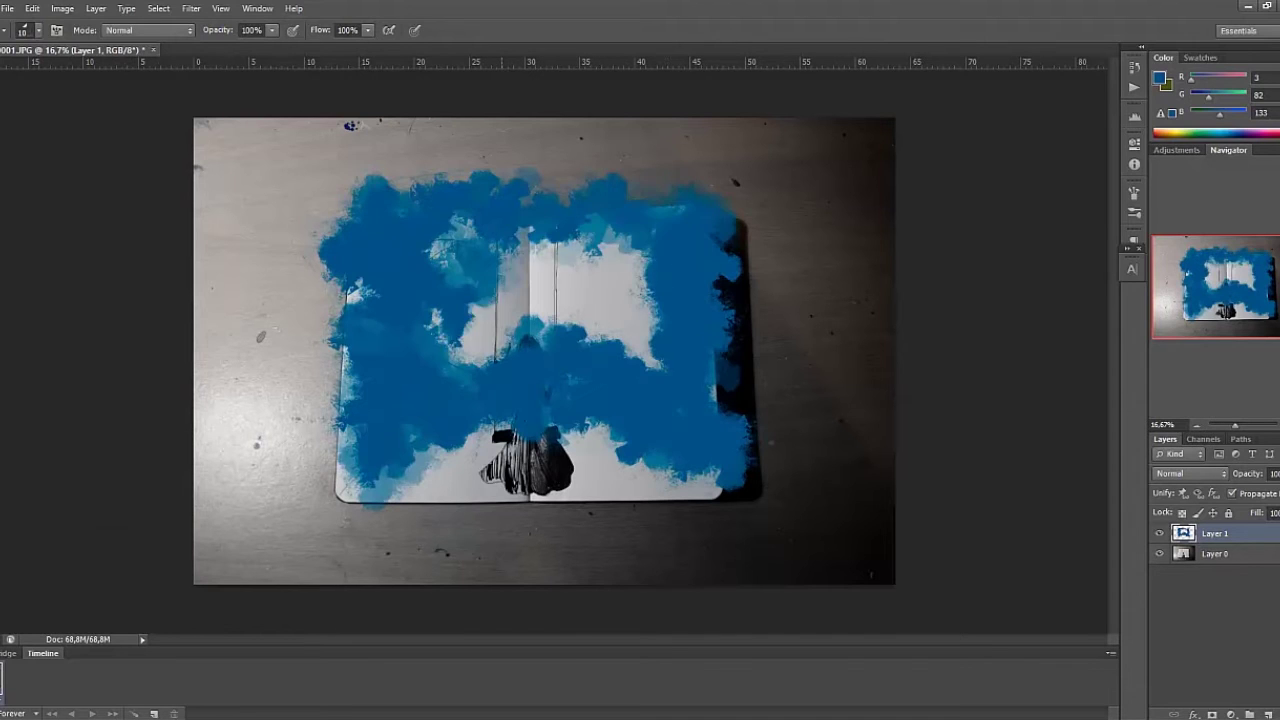
mouse_move(440, 240)
mouse_down()
mouse_move(640, 300)
mouse_move(650, 360)
mouse_up()
mouse_move(400, 260)
mouse_down()
mouse_move(580, 360)
mouse_move(620, 280)
mouse_up()
drag(380, 350, 520, 385)
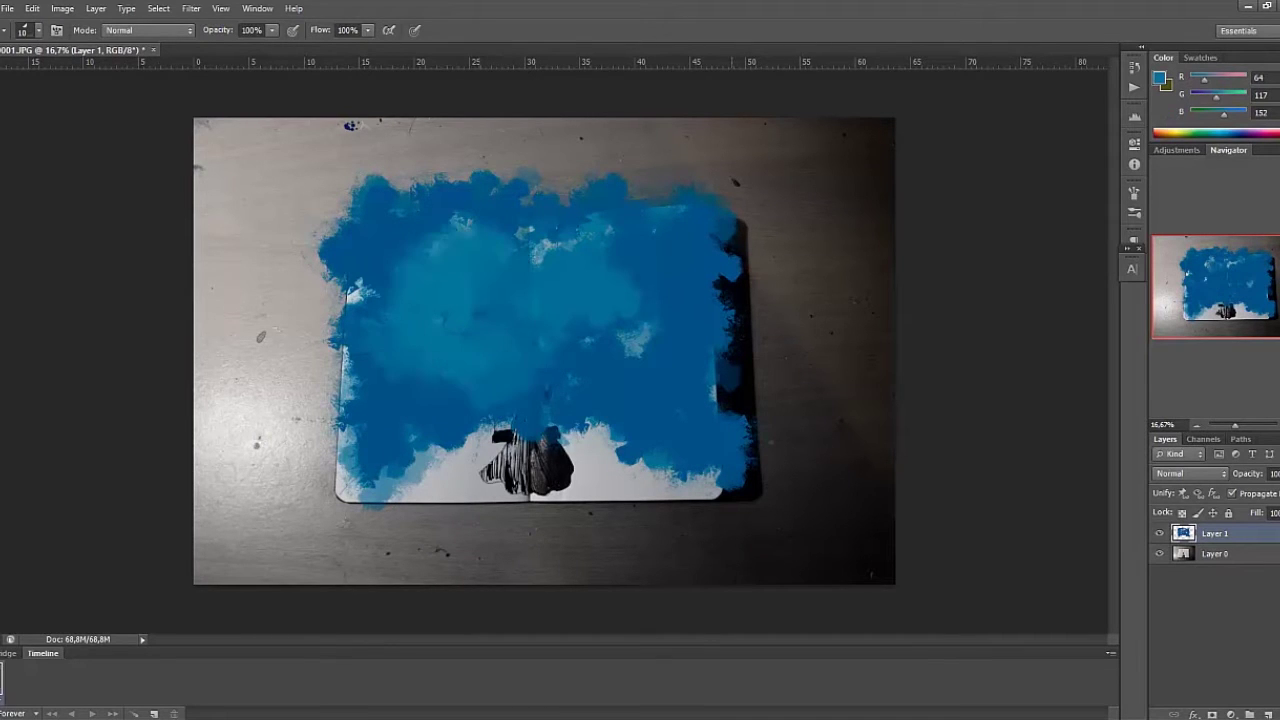
mouse_move(330, 380)
mouse_down()
mouse_move(400, 470)
mouse_move(680, 440)
mouse_move(730, 200)
mouse_up()
mouse_move(700, 400)
mouse_down()
mouse_move(530, 390)
mouse_move(300, 330)
mouse_move(290, 200)
mouse_up()
drag(340, 360, 350, 205)
drag(580, 225, 710, 160)
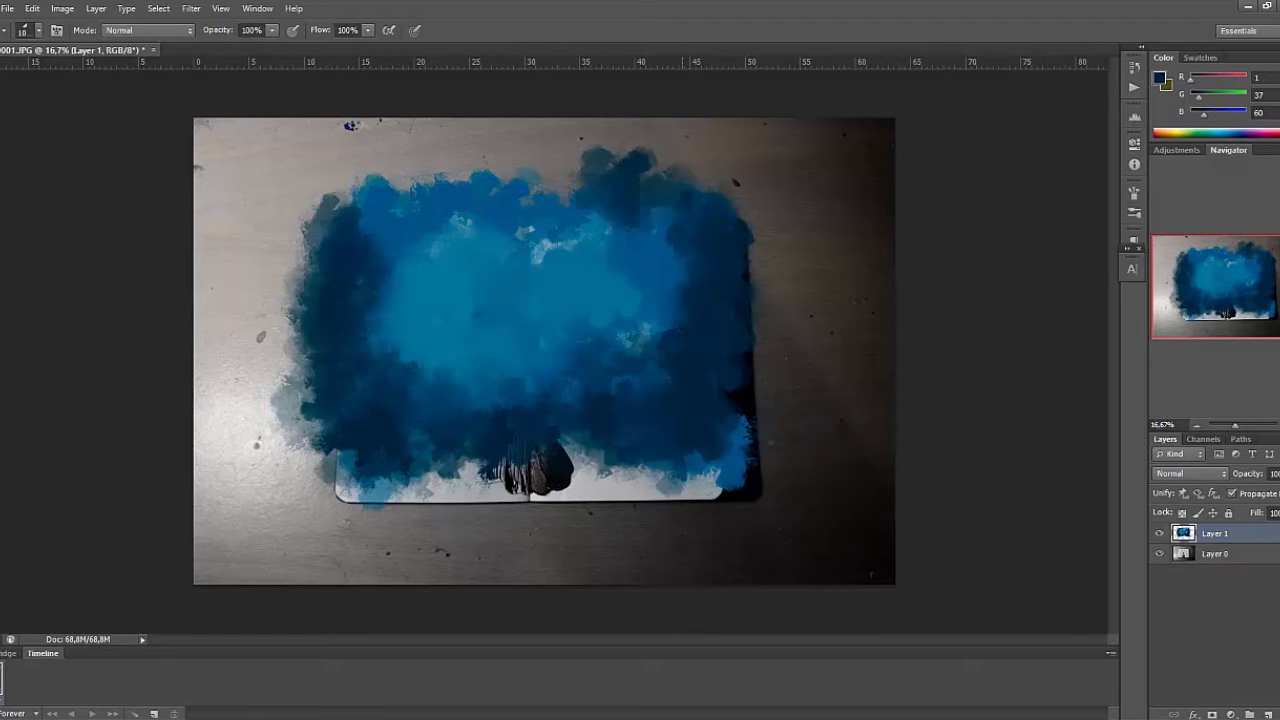
Step: Brush lighter blue over the centre and right, sampling a light blue from the painting
mouse_move(500, 280)
mouse_down()
mouse_move(670, 200)
mouse_move(440, 370)
mouse_up()
drag(560, 270, 590, 350)
drag(380, 260, 490, 190)
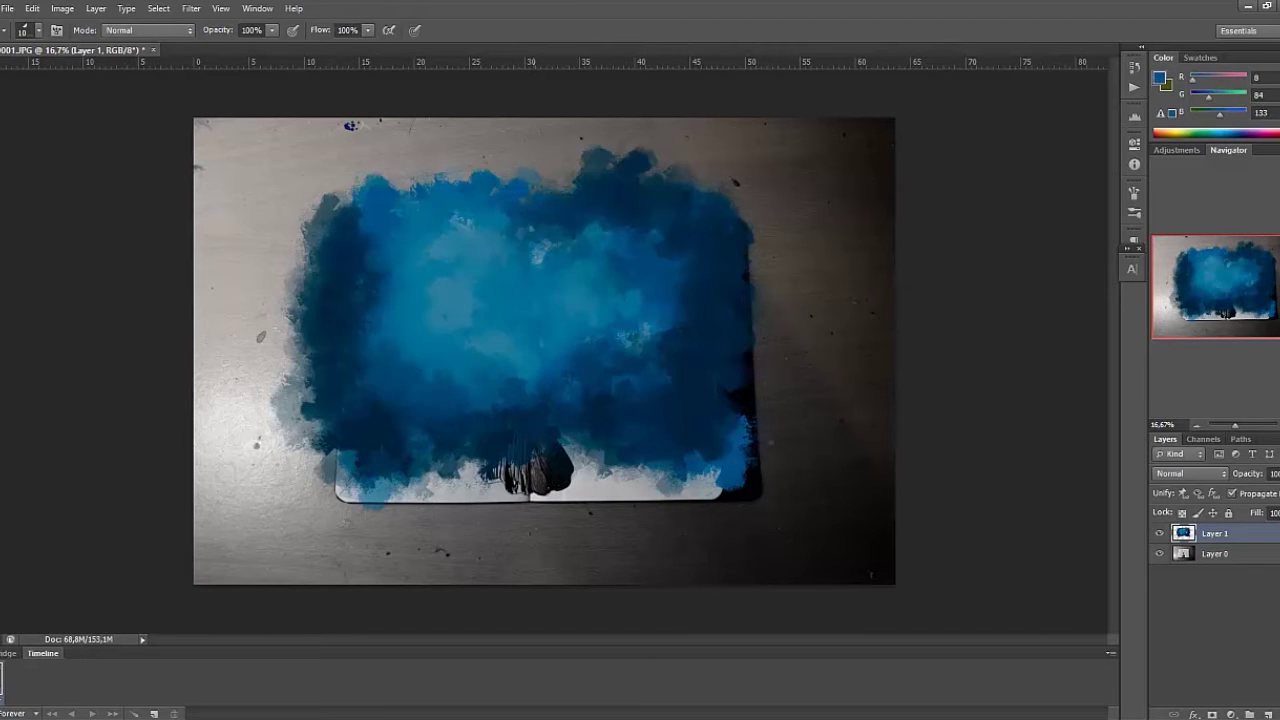
mouse_move(570, 440)
mouse_down()
mouse_move(700, 320)
mouse_move(710, 255)
mouse_up()
alt+click(465, 231)
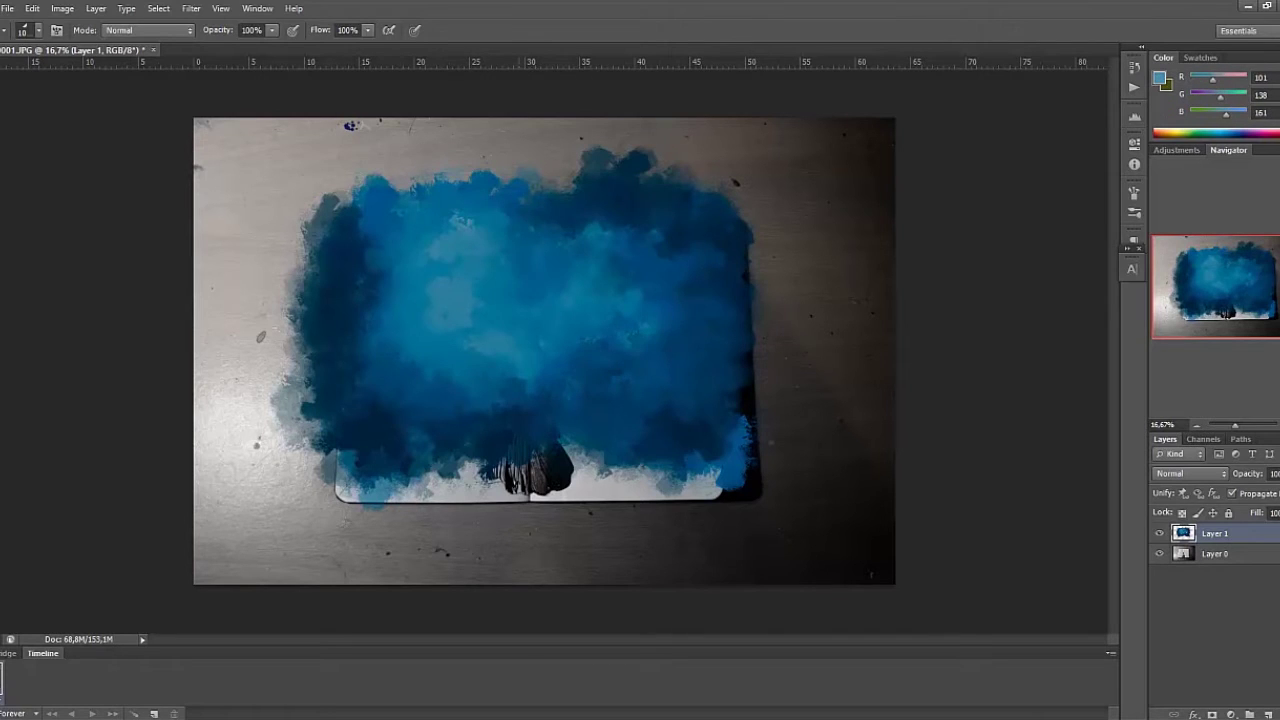
drag(540, 310, 430, 290)
click(38, 30)
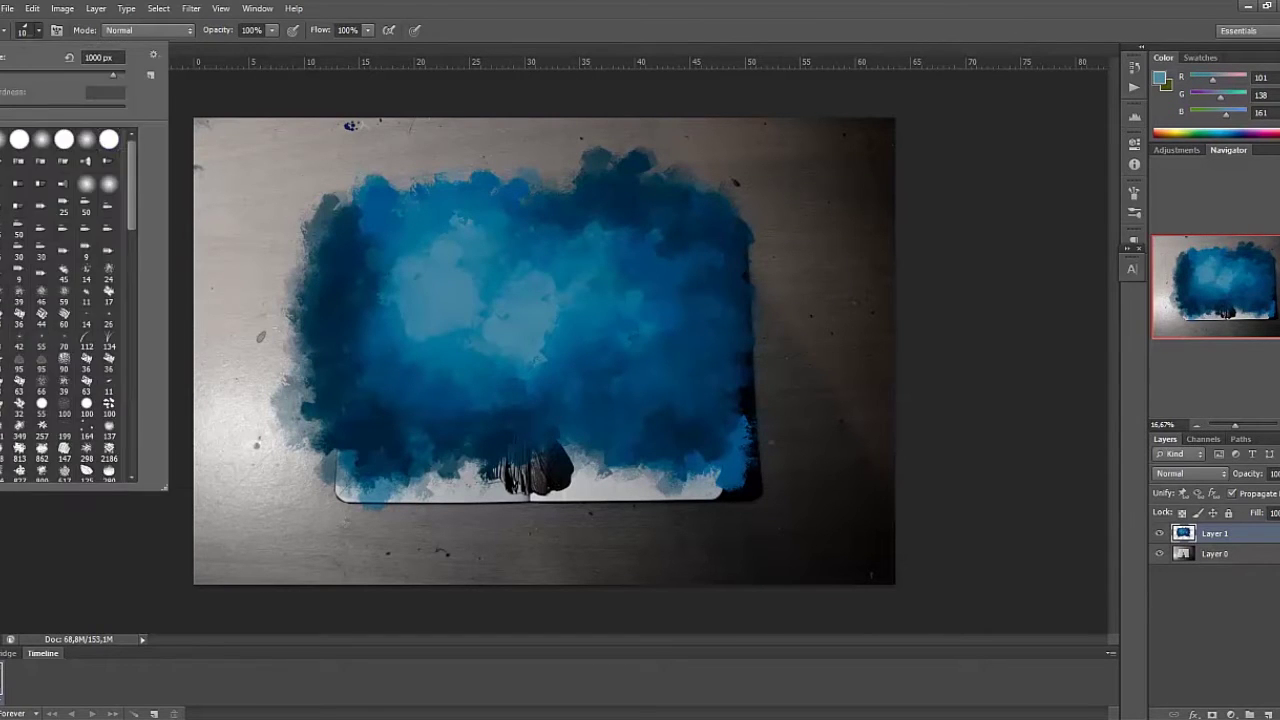
Step: Set Layer 1 to Multiply and Magic Wand-select the desk around the notebook
click(1190, 473)
click(1190, 80)
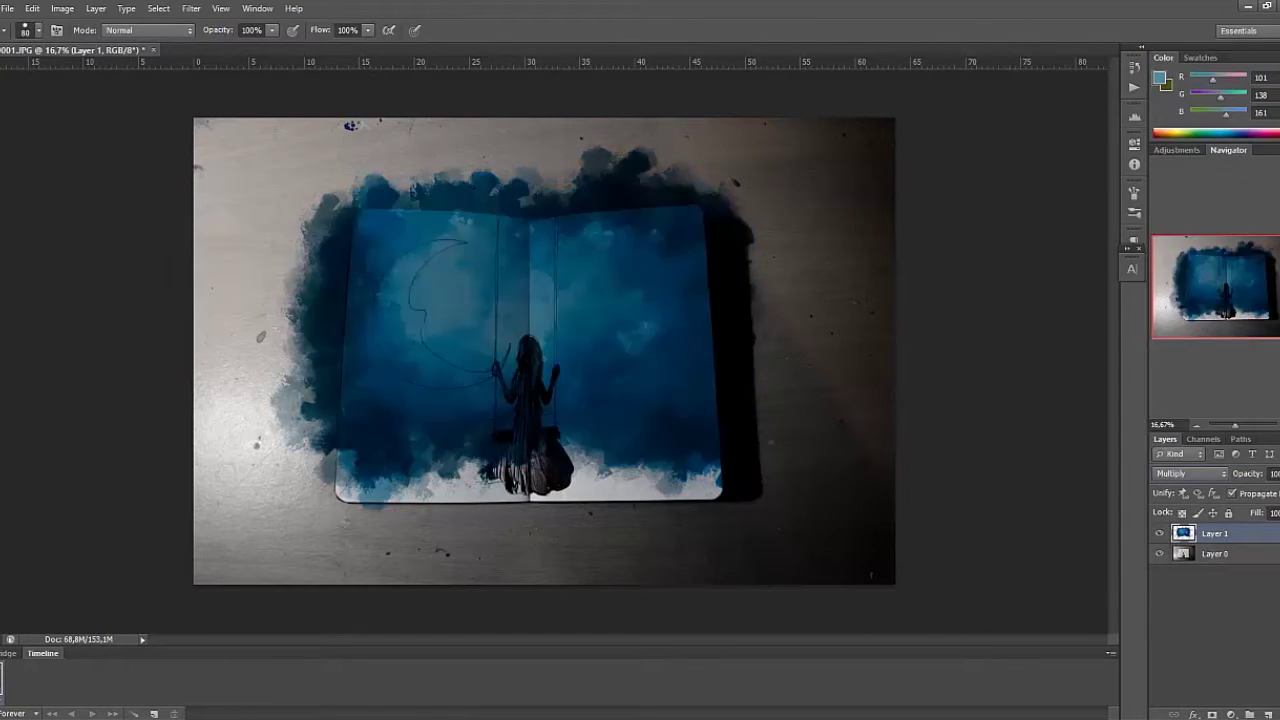
key(w)
key(ctrl+plus)
click(92, 165)
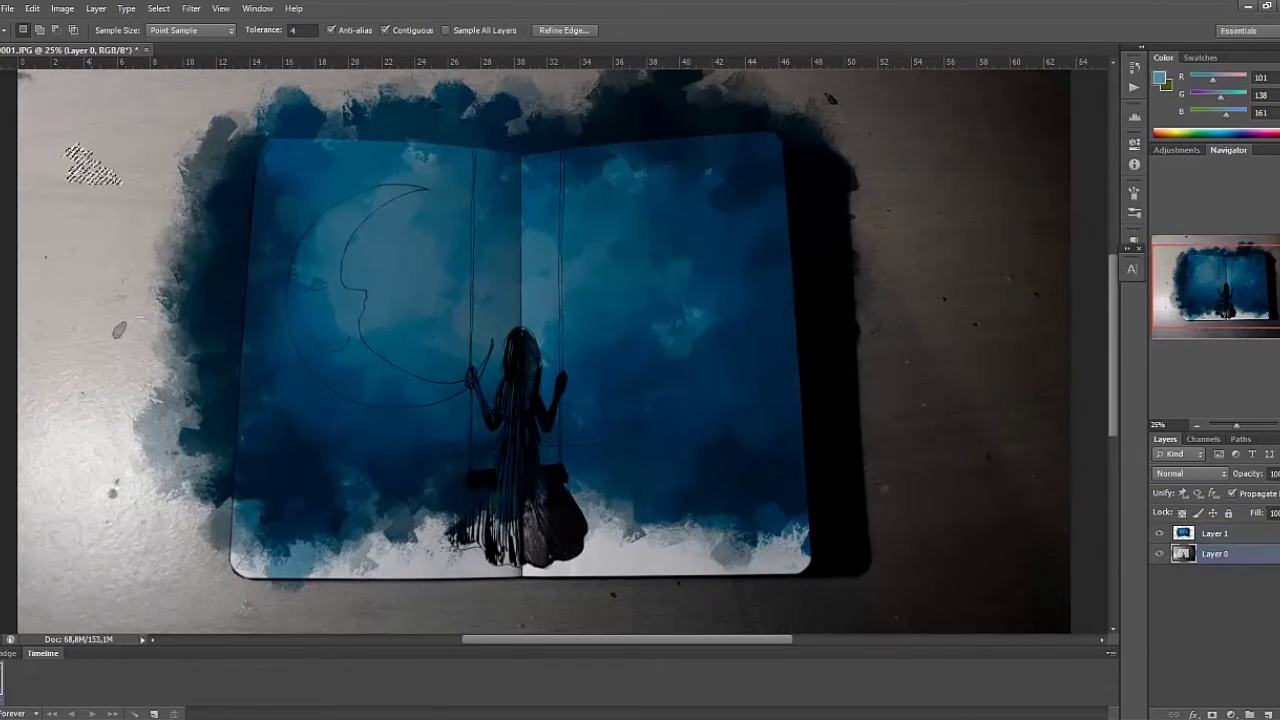
shift+click(110, 480)
shift+click(195, 200)
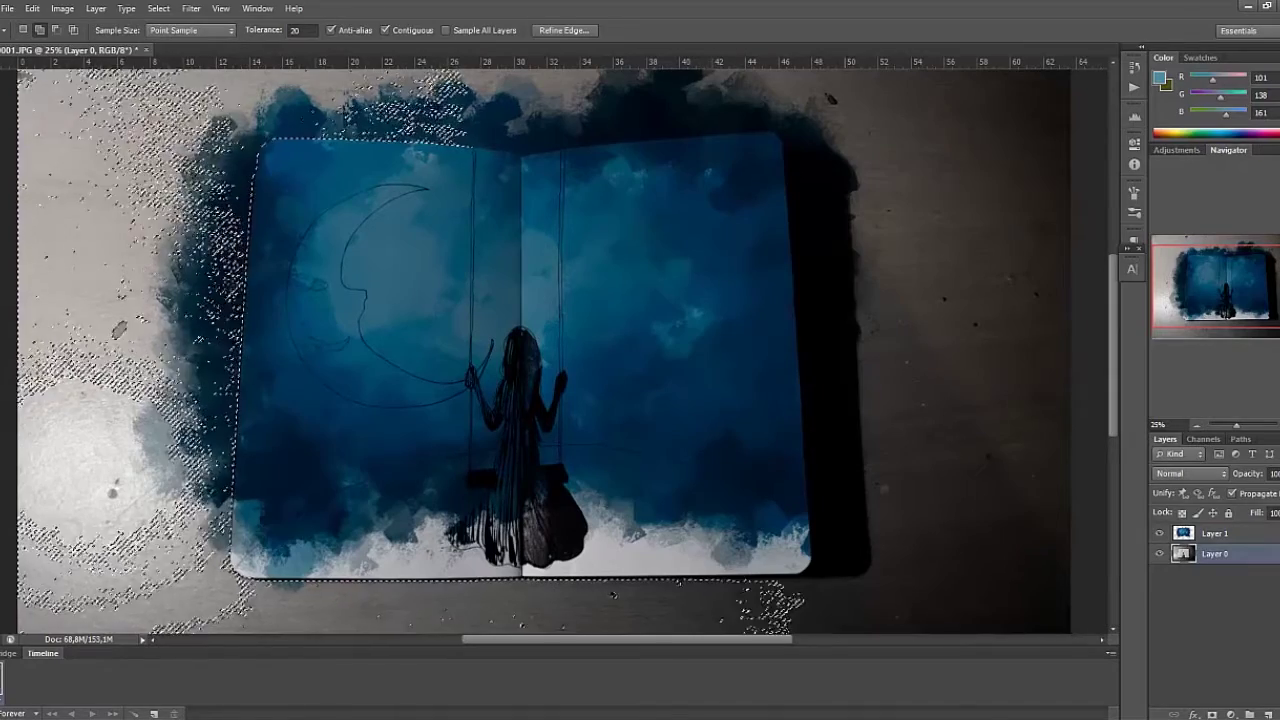
shift+click(613, 594)
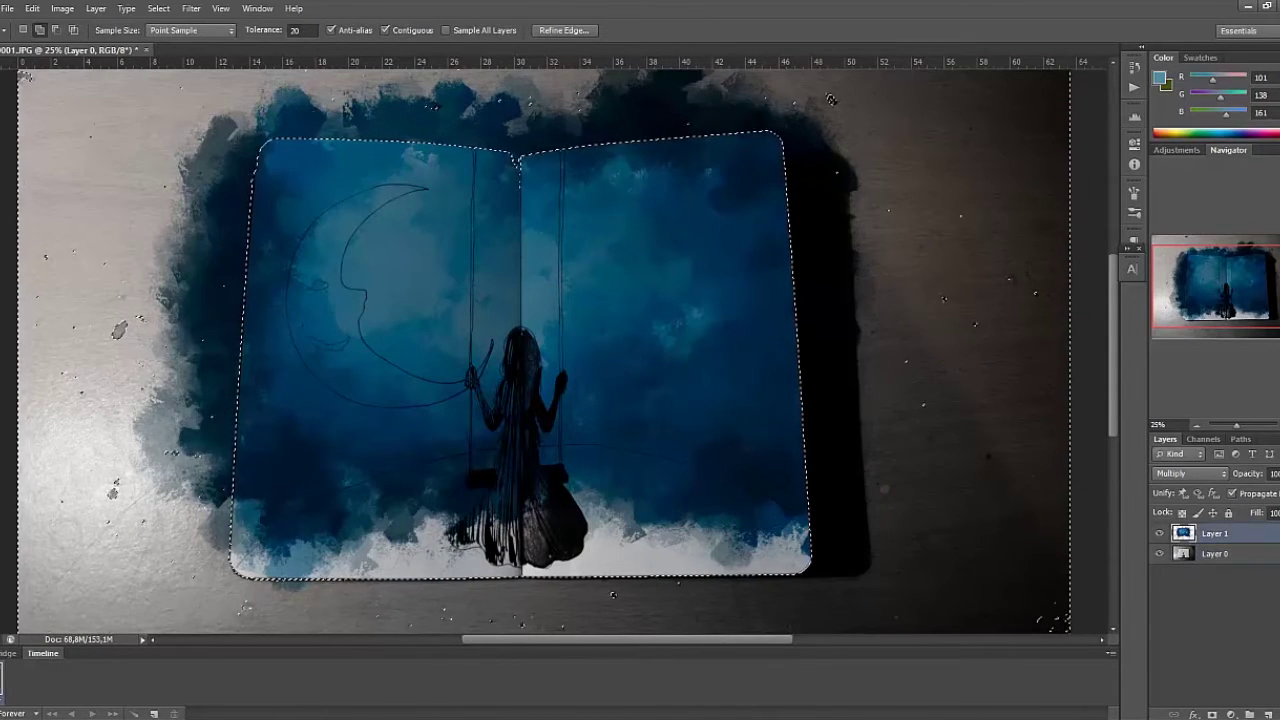
Step: Delete the blue paint spilling onto the desk and deselect
key(m)
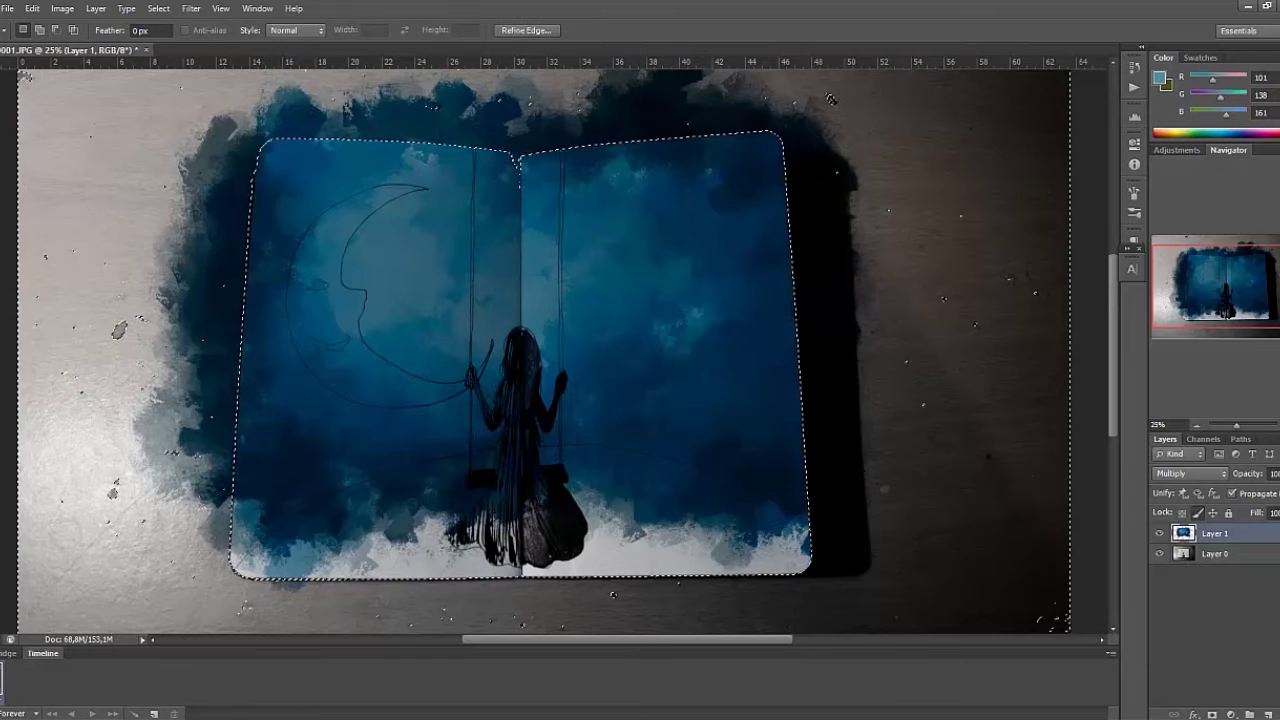
key(Delete)
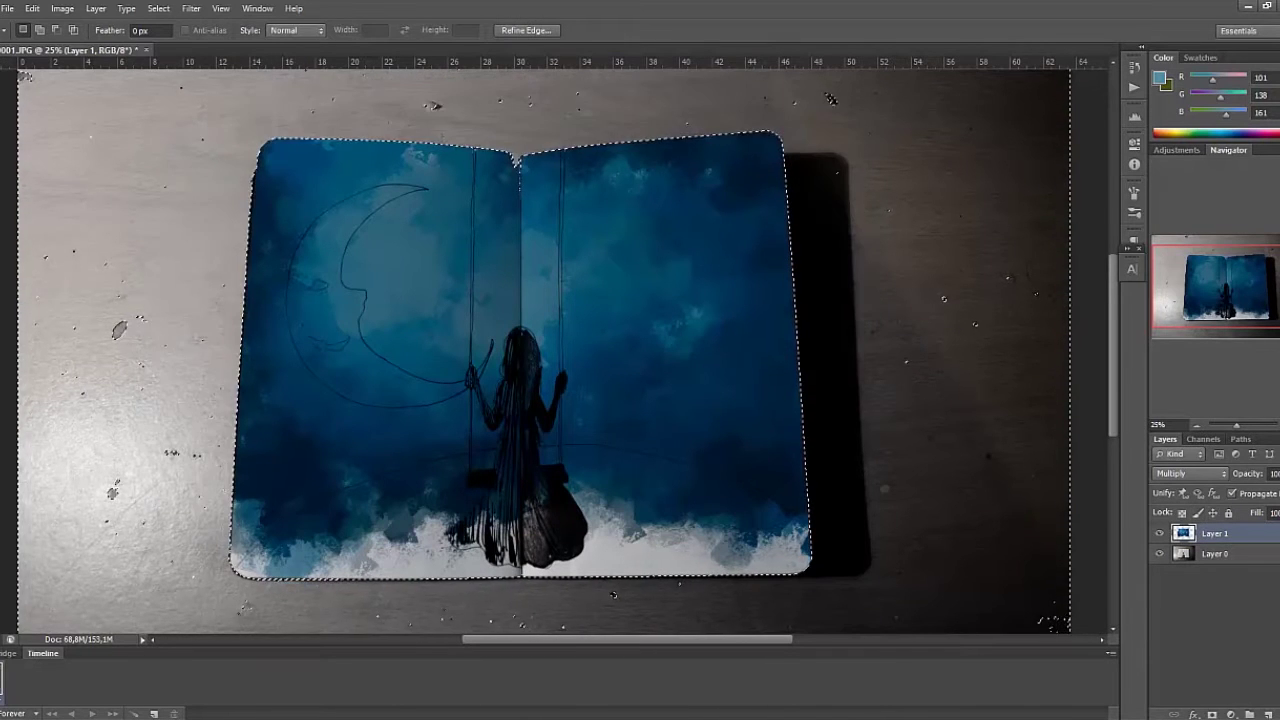
key(ctrl+d)
key(b)
alt+click(500, 166)
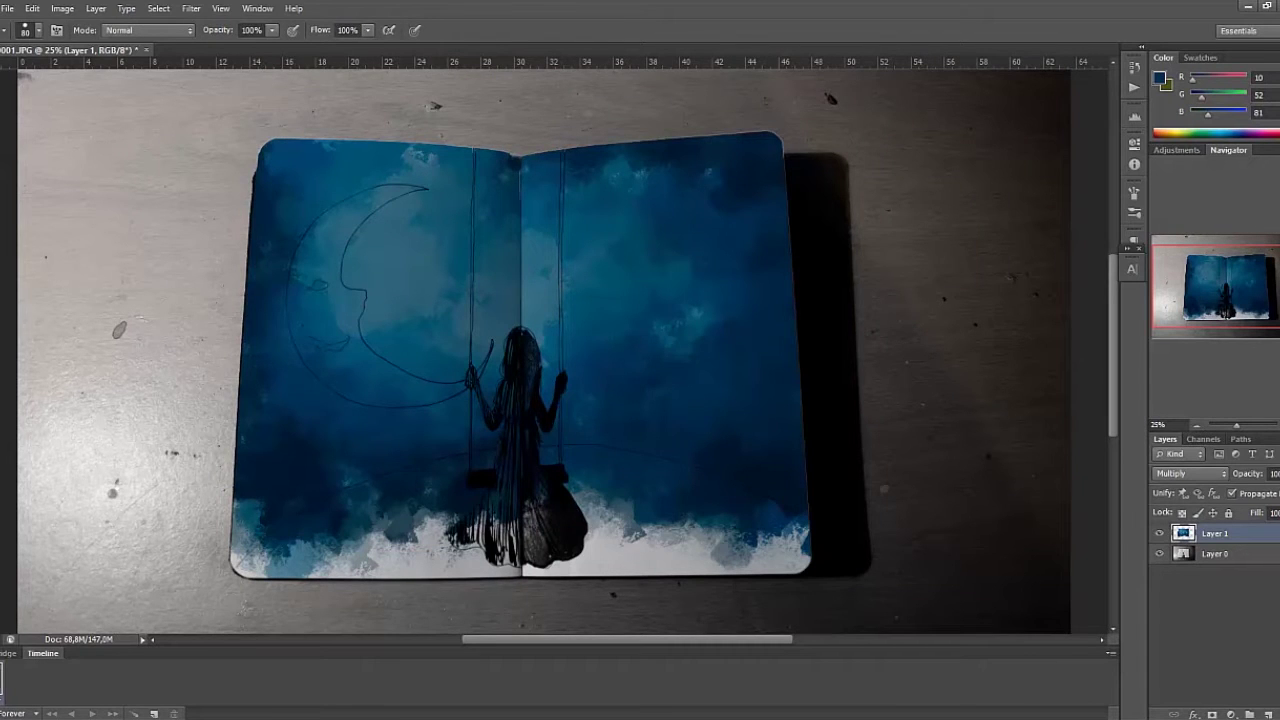
Step: Zoom to the book's top edge and toggle Layer 1 from Normal back to Multiply
key(ctrl+plus)
key(ctrl+plus)
key(ctrl+plus)
scroll(554, 345, up, 5)
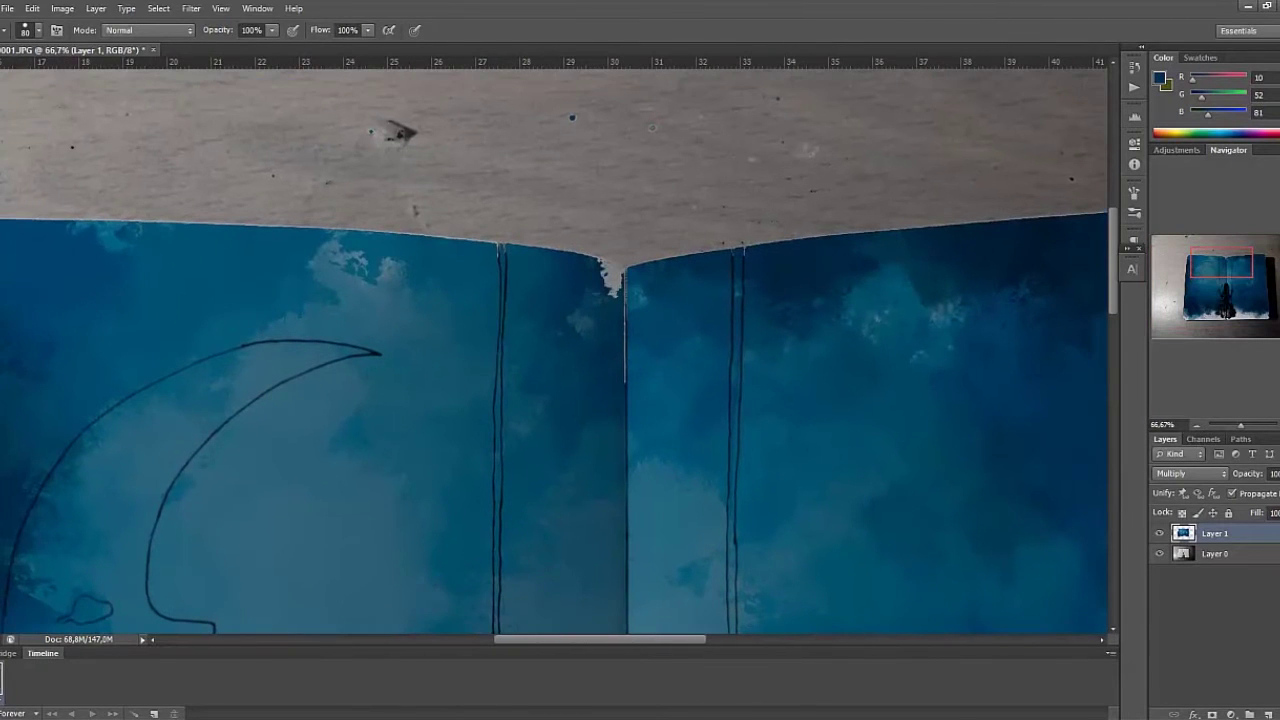
click(1190, 473)
click(1190, 20)
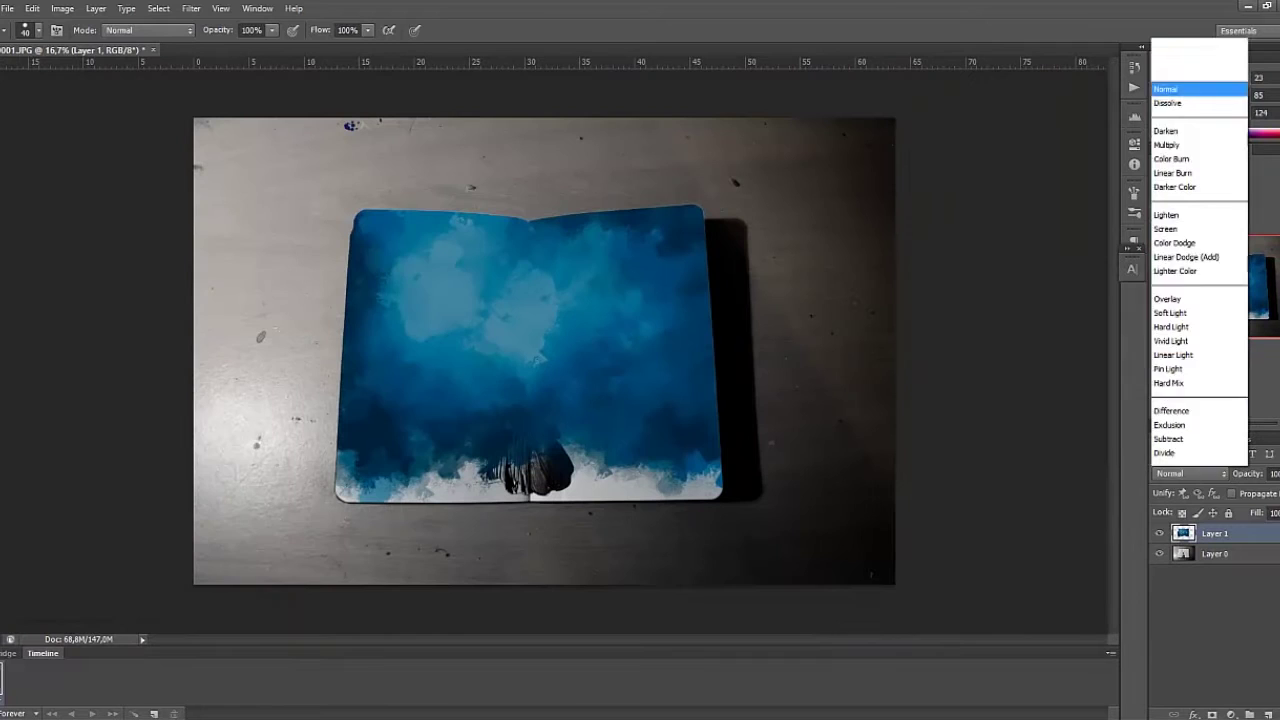
key(Down)
key(Return)
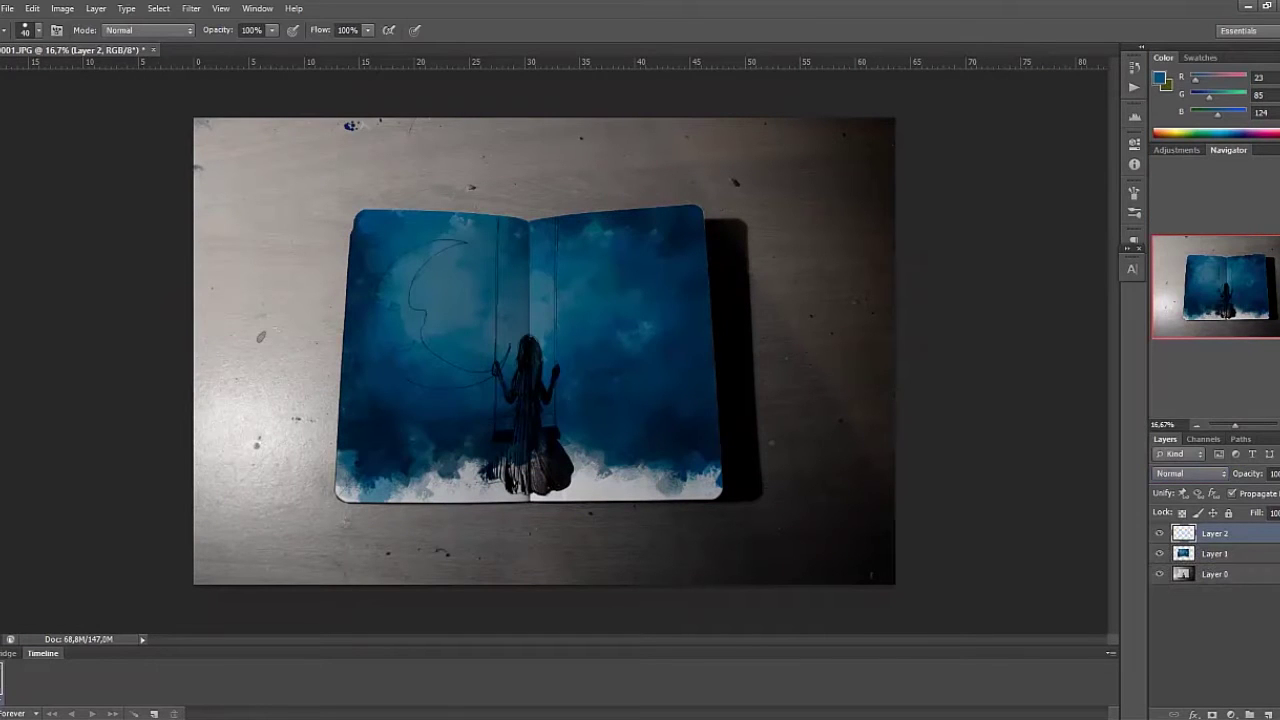
Step: Apply a Stylize filter to the paint copy and set it to Multiply blending
click(190, 8)
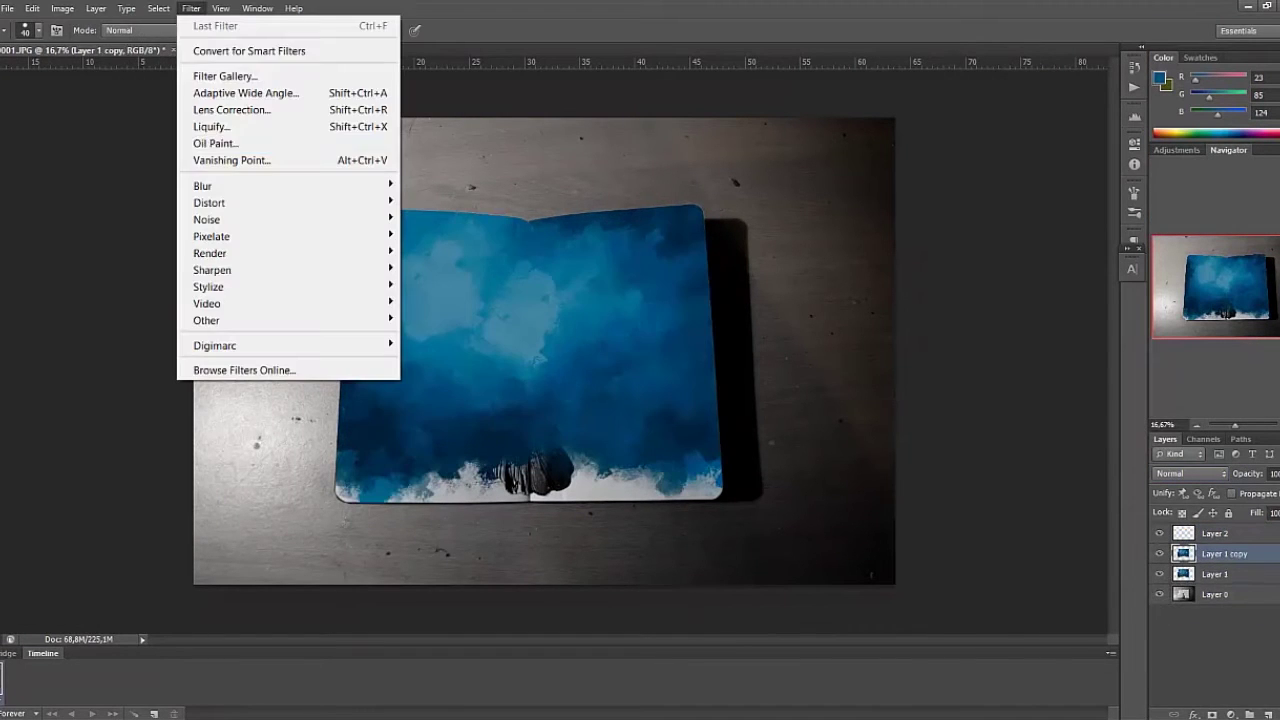
click(120, 368)
click(1190, 473)
click(1190, 80)
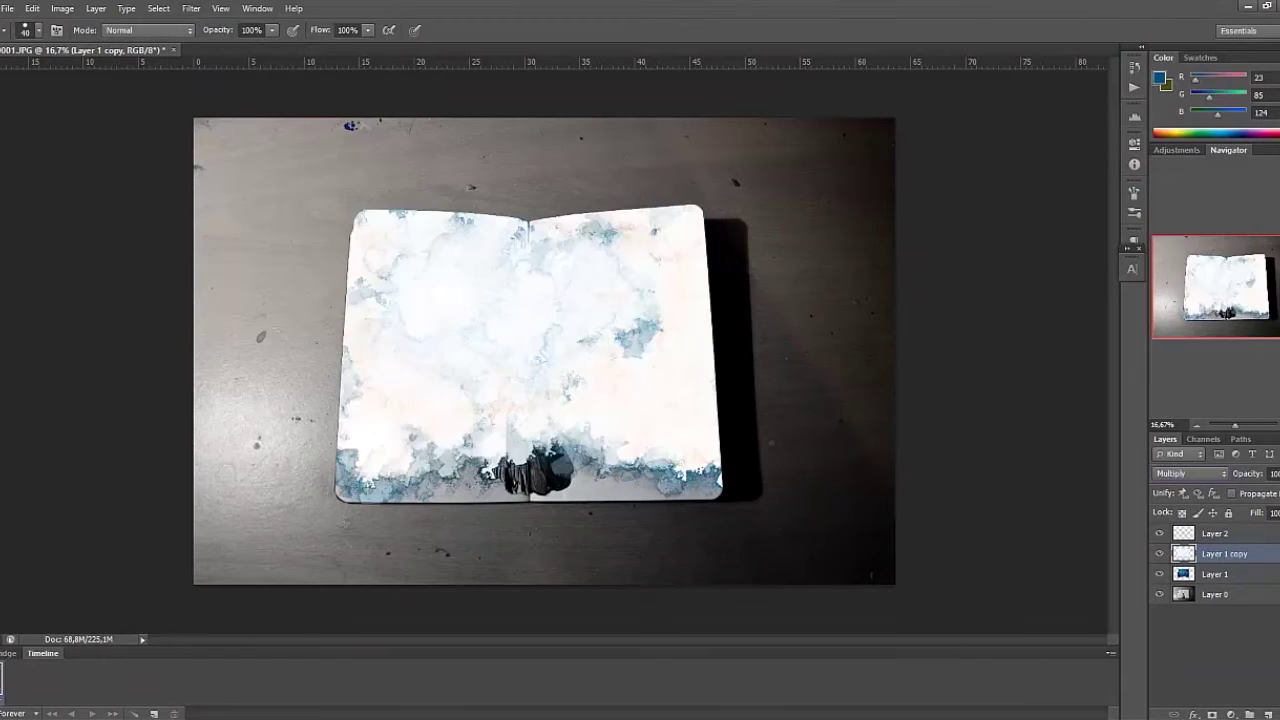
click(1215, 574)
click(1190, 473)
click(1190, 80)
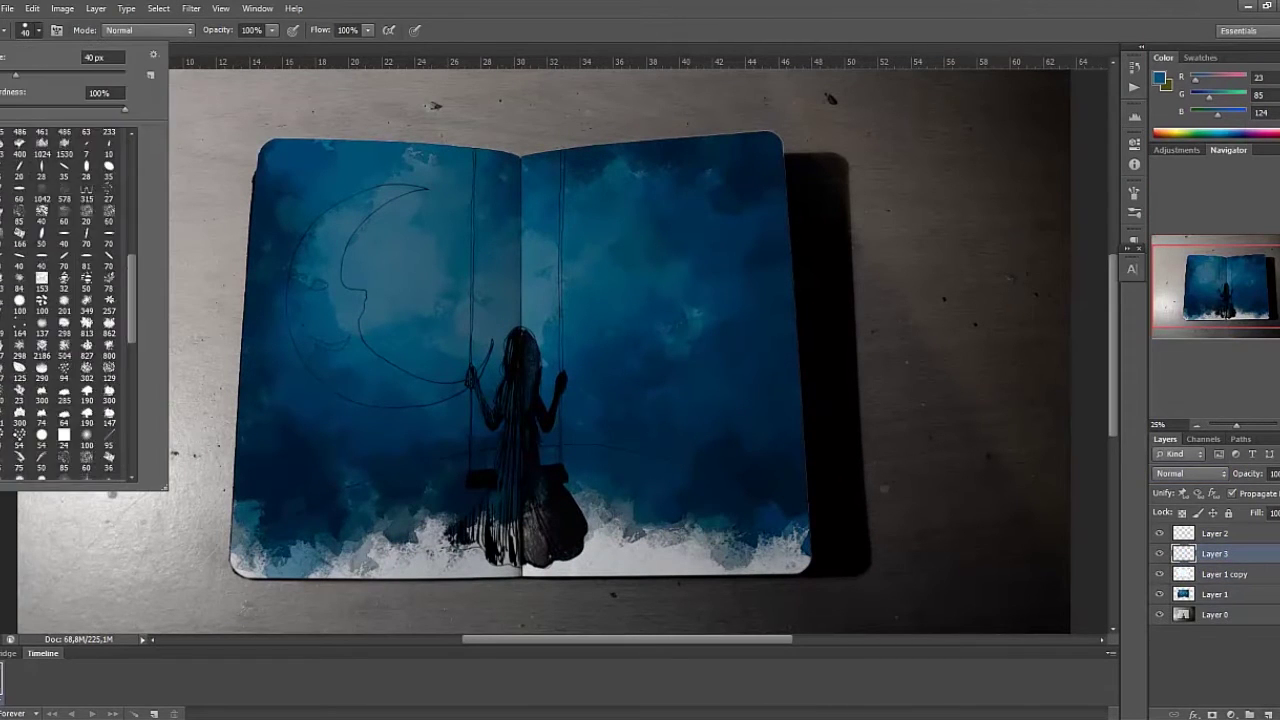
Step: Paint light-blue clouds across the sky above the silhouette
click(1160, 77)
key(Return)
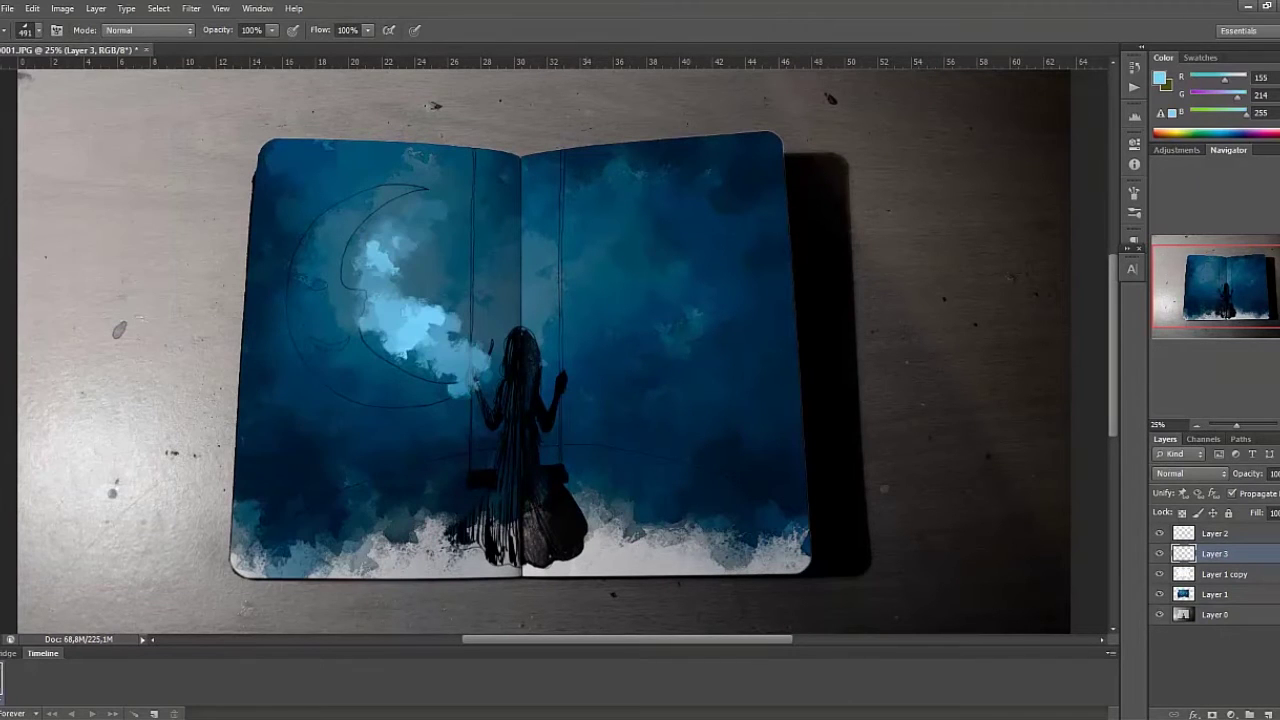
mouse_move(420, 300)
mouse_down()
mouse_move(610, 300)
mouse_move(290, 400)
mouse_up()
drag(540, 300, 700, 360)
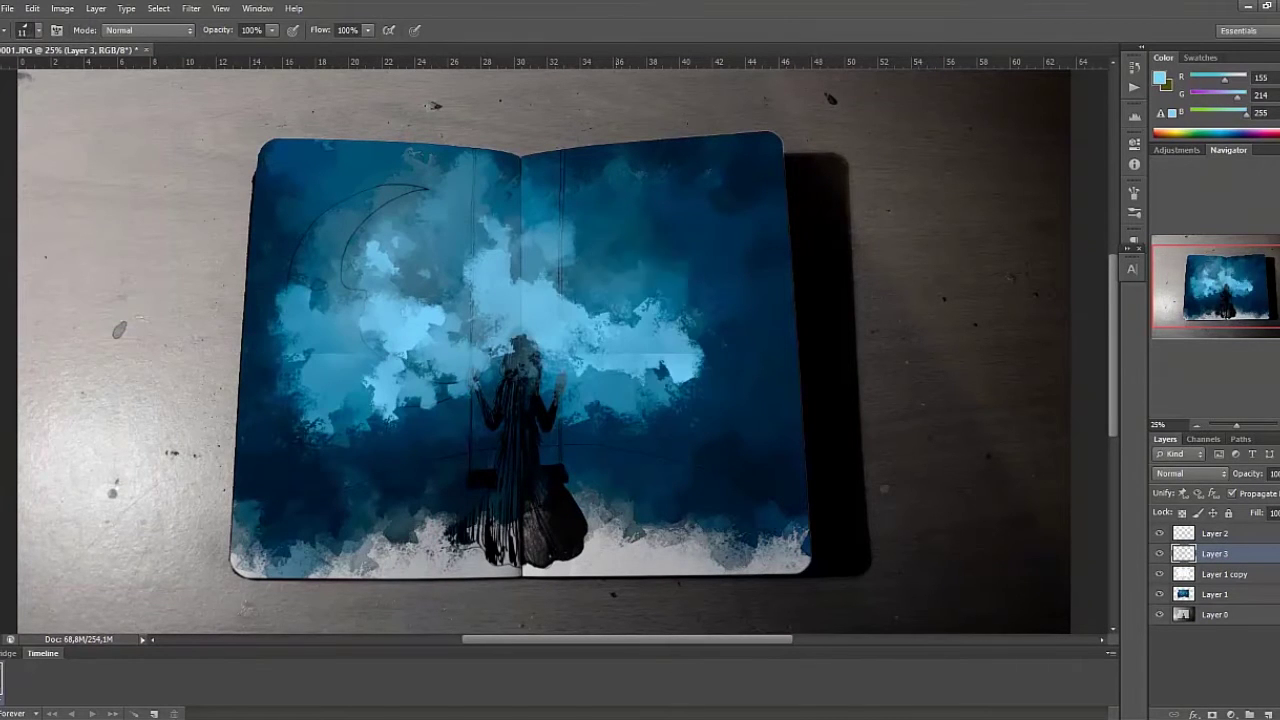
drag(640, 240, 558, 273)
Step: Duplicate and hide the cloud layer, then set the original clouds to Soft Light
key(ctrl+j)
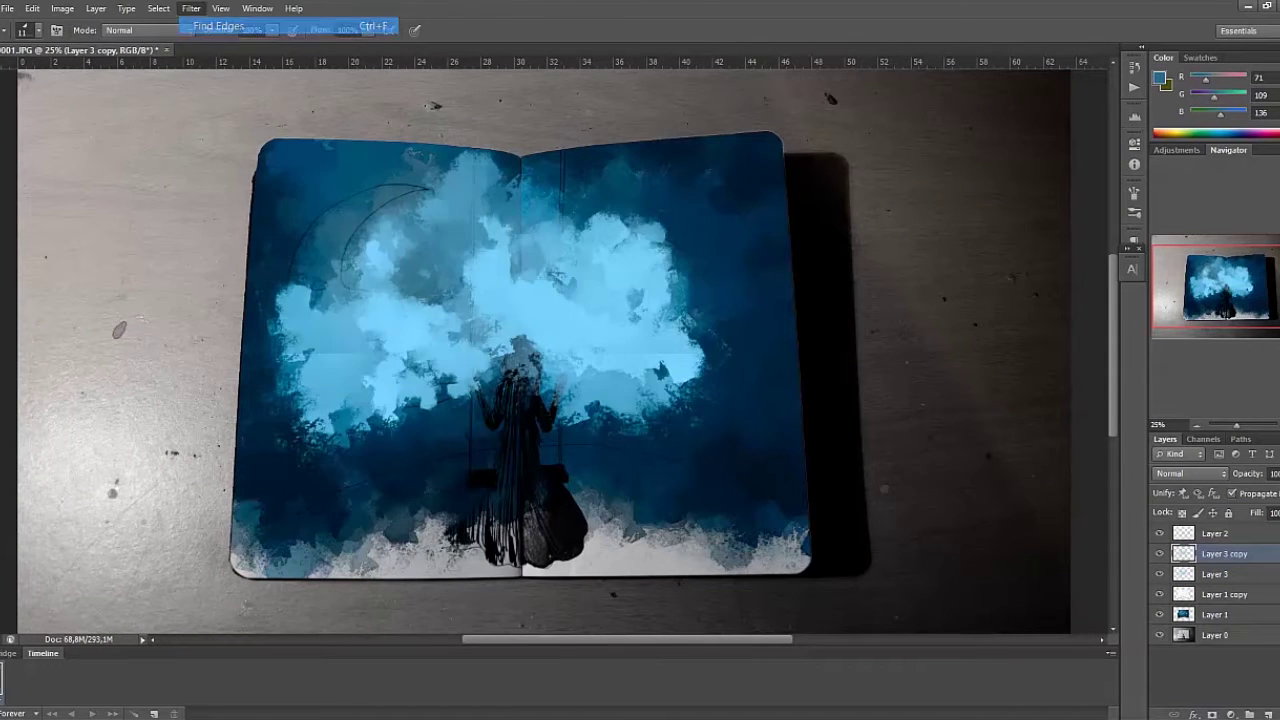
click(1190, 473)
click(1171, 93)
click(1190, 473)
click(1175, 121)
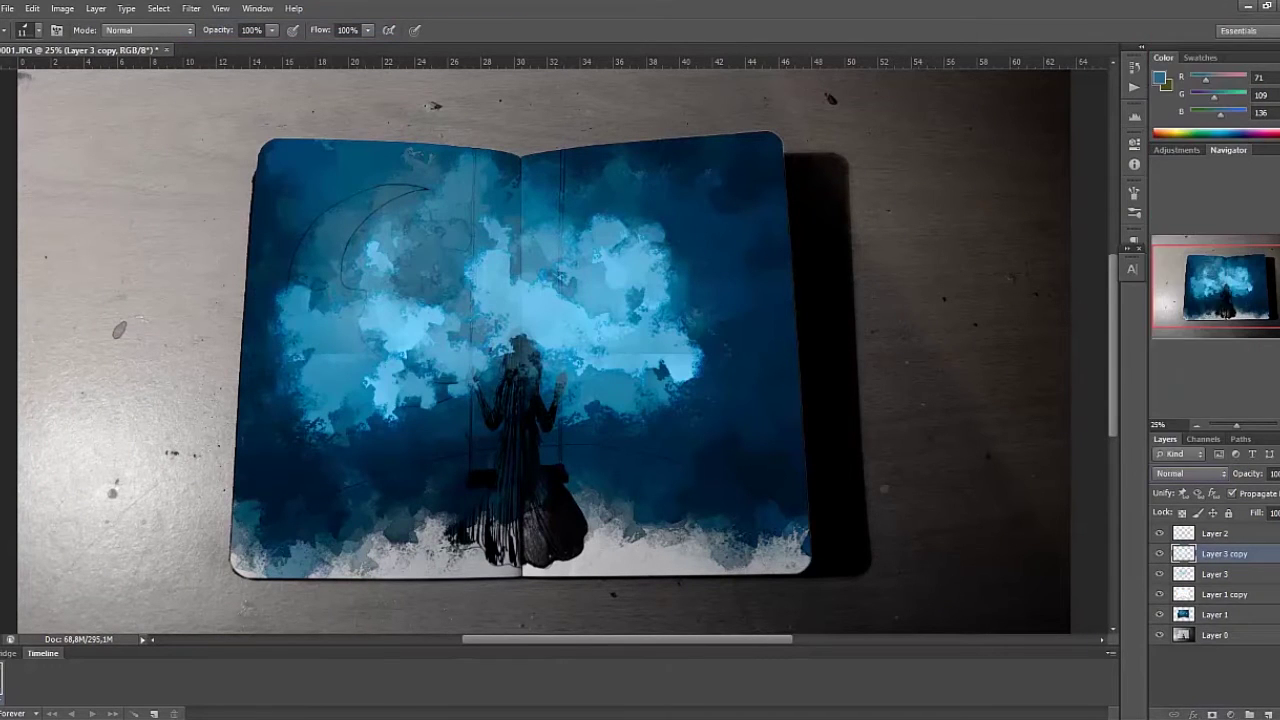
click(1190, 473)
click(1166, 65)
click(1215, 574)
key(Up)
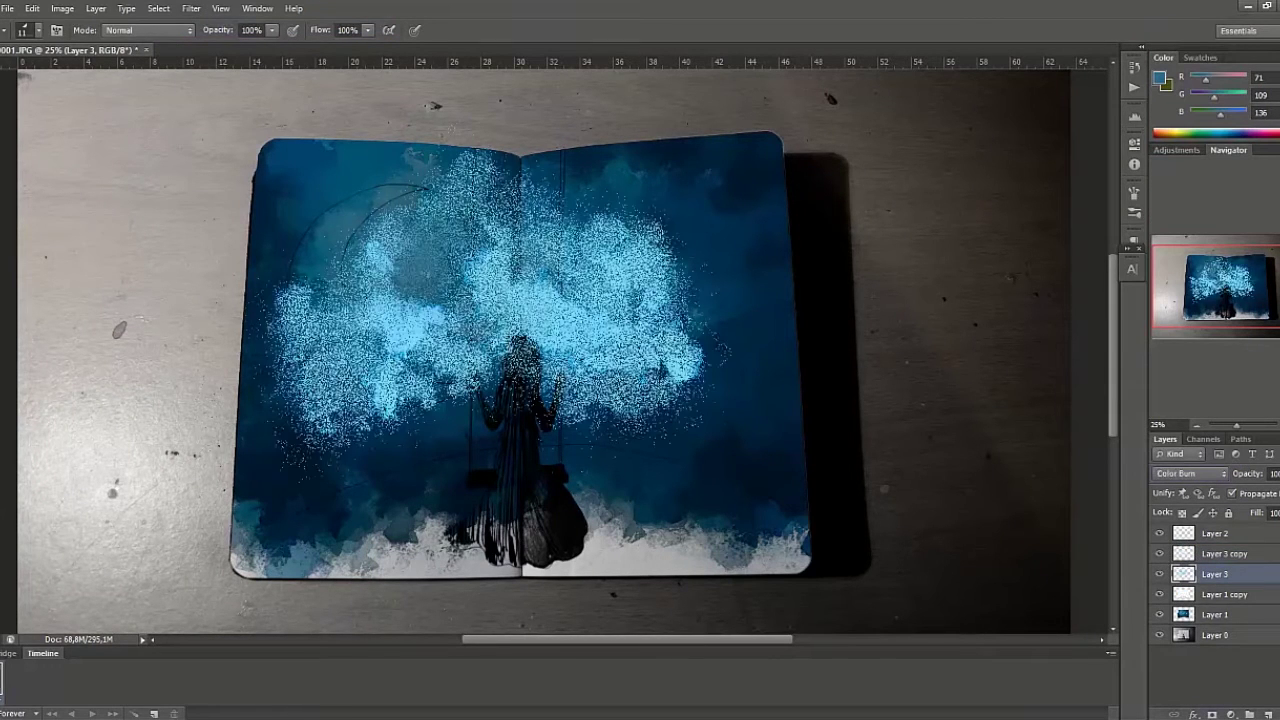
key(Down)
key(Down)
key(Down)
key(Down)
key(Down)
key(Down)
key(Down)
key(Down)
key(Down)
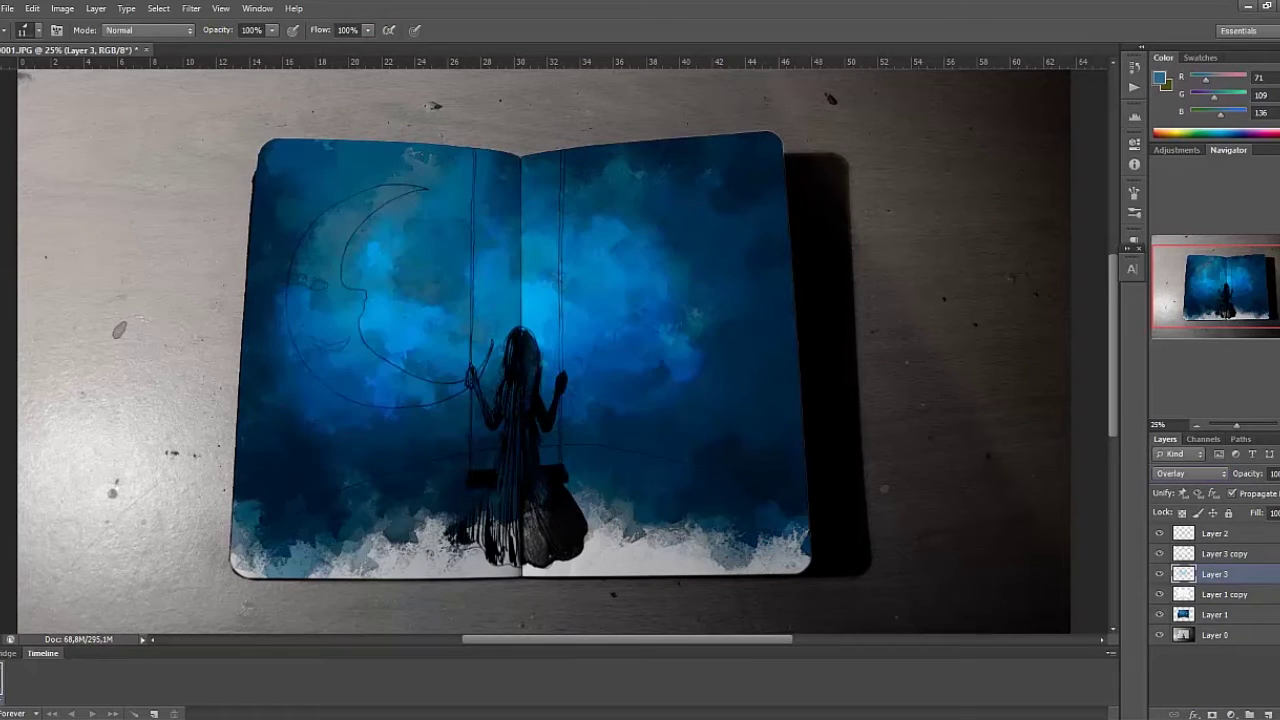
key(Down)
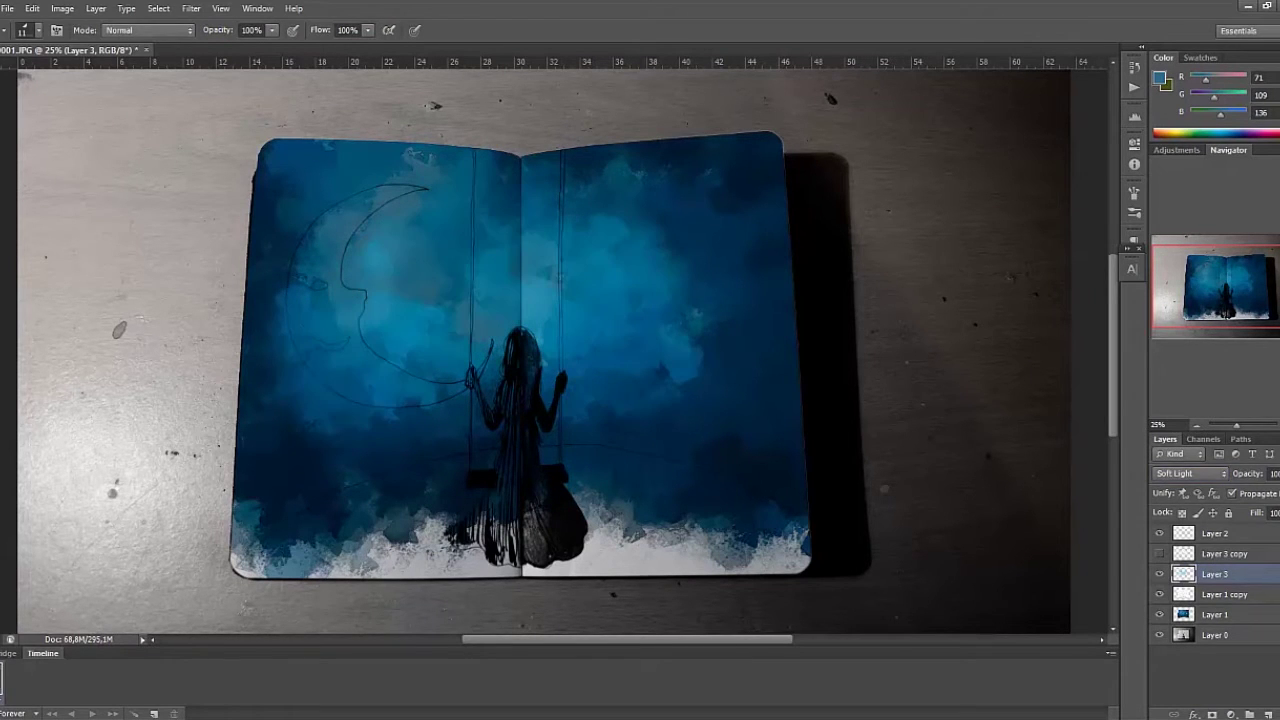
Step: Turn the ground arc path into a selection and fill it white on Layer 1 copy
key(alt+bracketleft)
key(alt+bracketleft)
key(alt+bracketleft)
key(w)
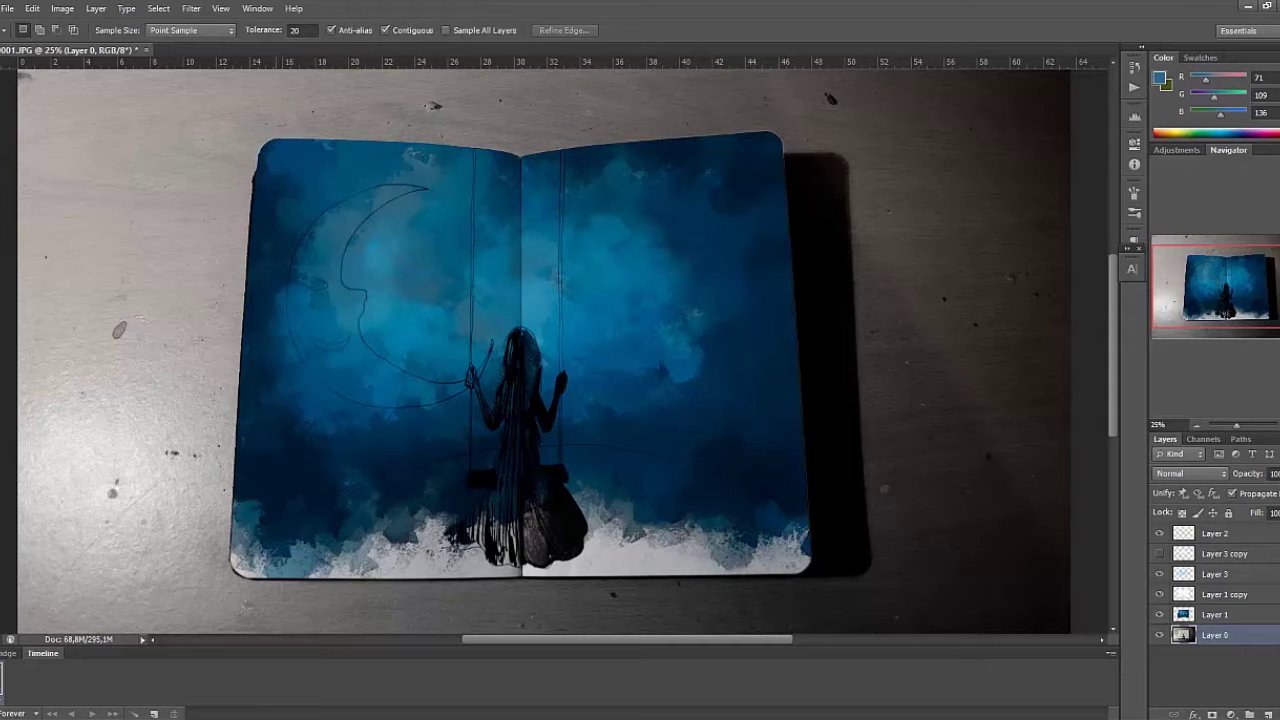
key(p)
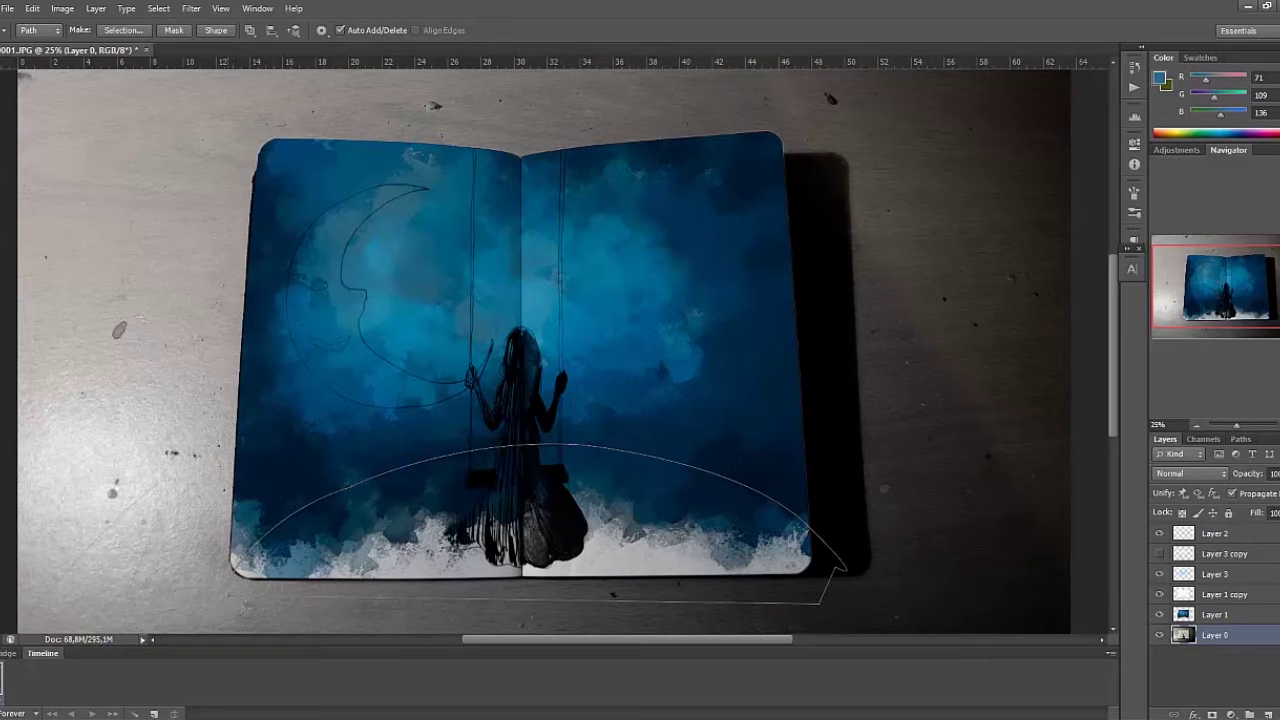
right_click(232, 578)
click(280, 337)
key(Return)
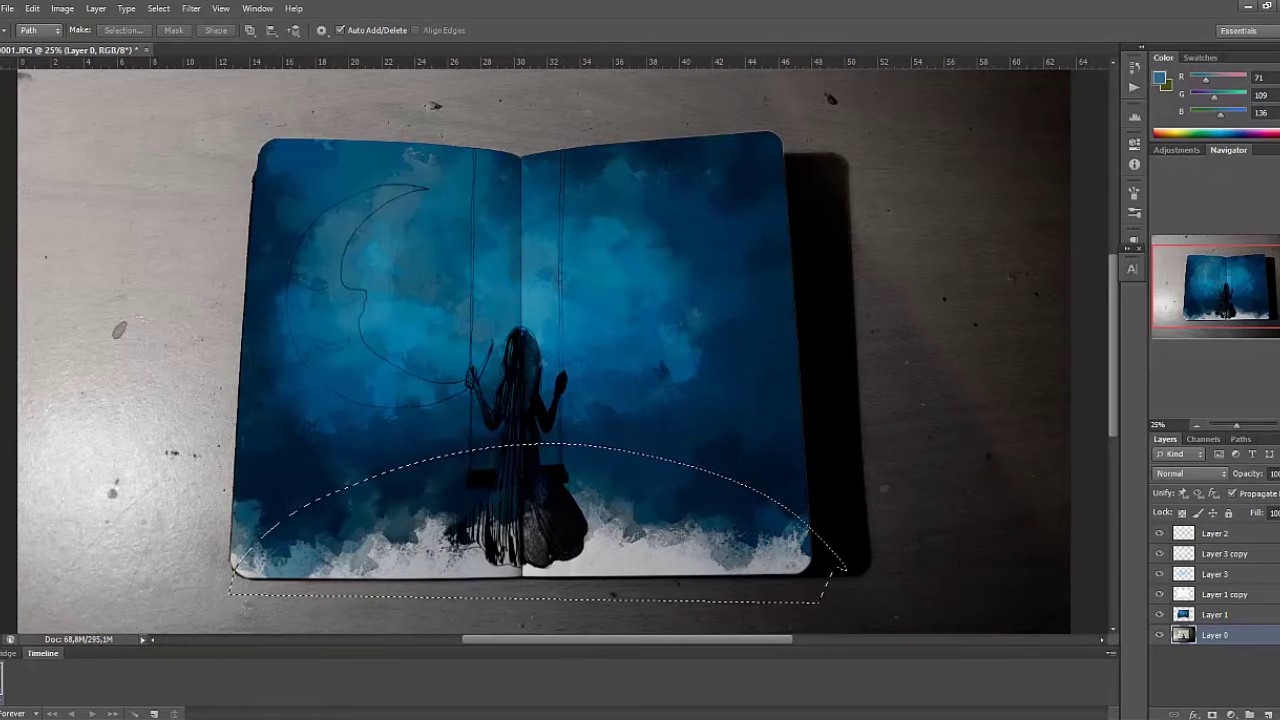
key(alt+bracketright)
key(alt+bracketright)
key(Delete)
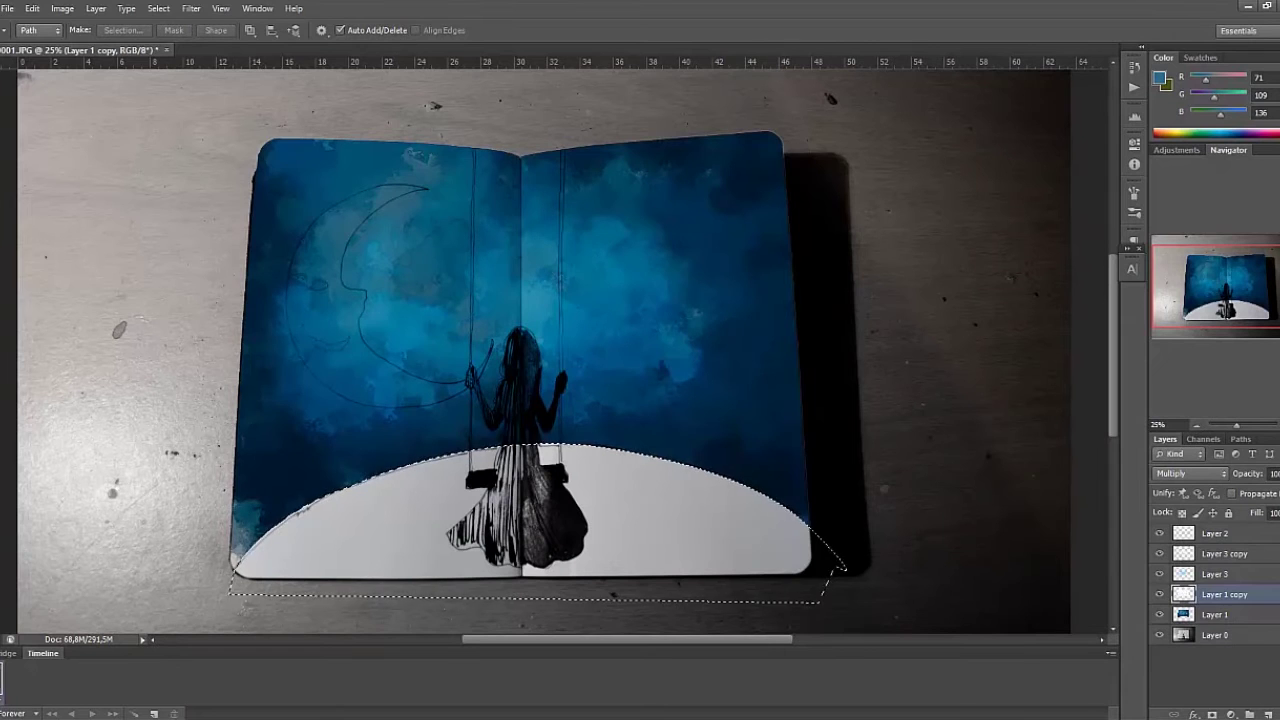
Step: Add new Layer 4, clear the arc selection, and make Layer 1 active
key(ctrl+shift+alt+n)
key(ctrl+bracketleft)
key(ctrl+bracketleft)
key(b)
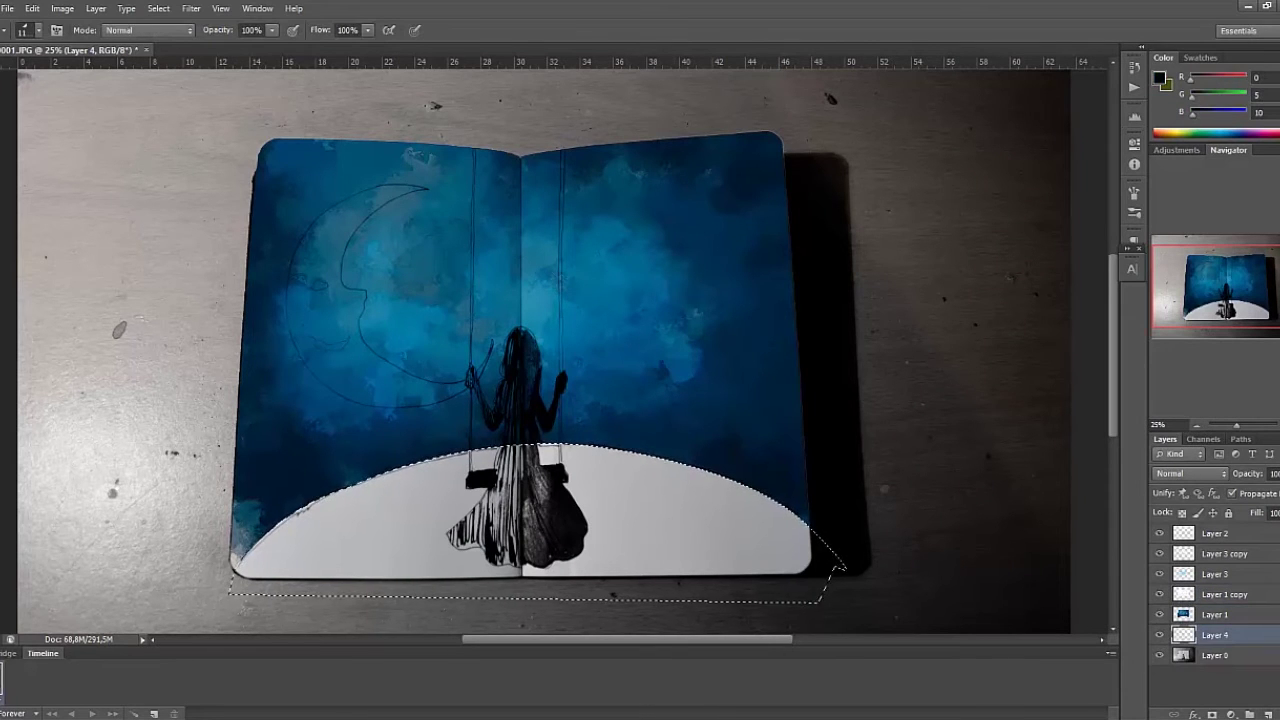
key(m)
key(ctrl+d)
key(alt+bracketright)
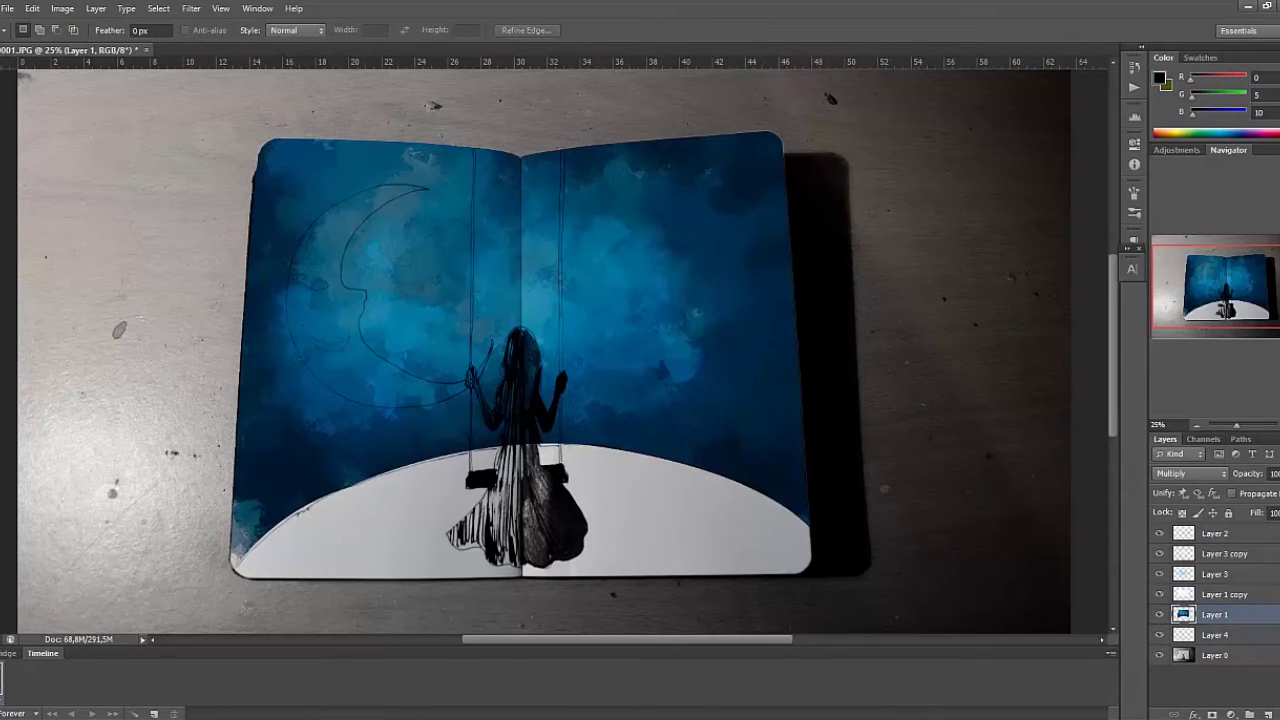
key(ctrl+plus)
key(ctrl+plus)
Step: Erase to History over the girl's hair on Layer 1, then review the layers and zoom out
key(e)
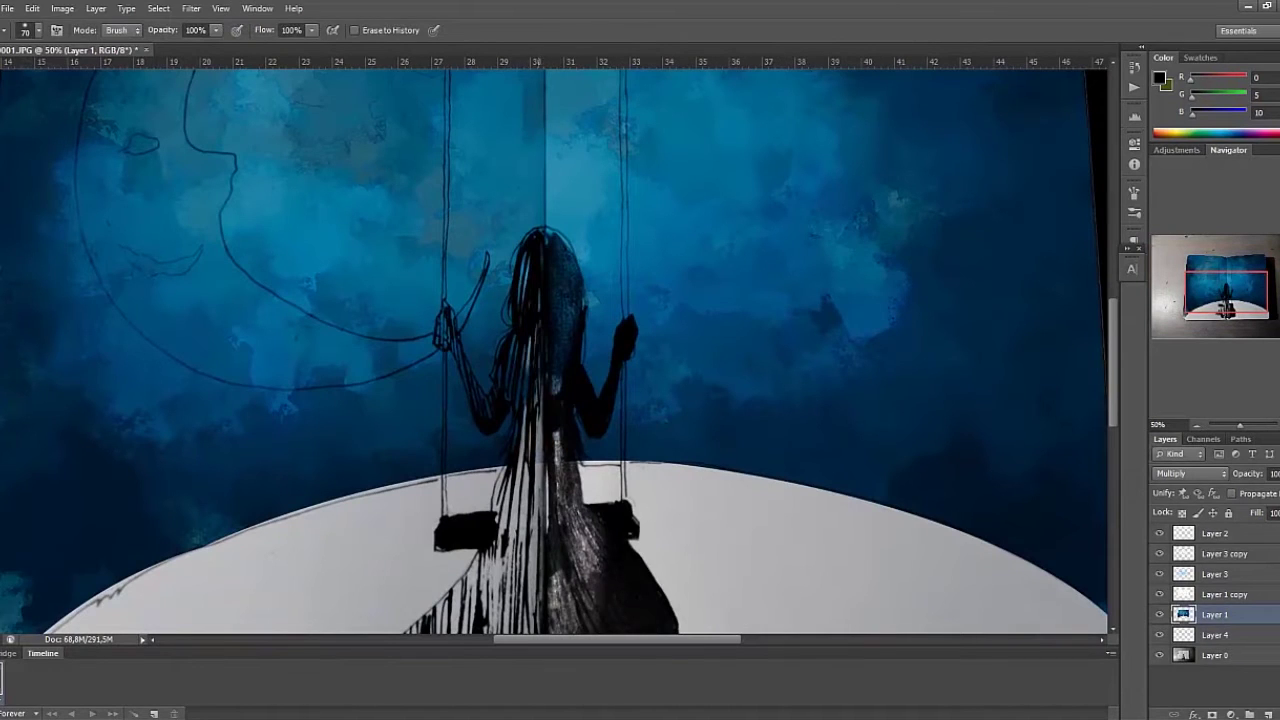
drag(565, 258, 537, 395)
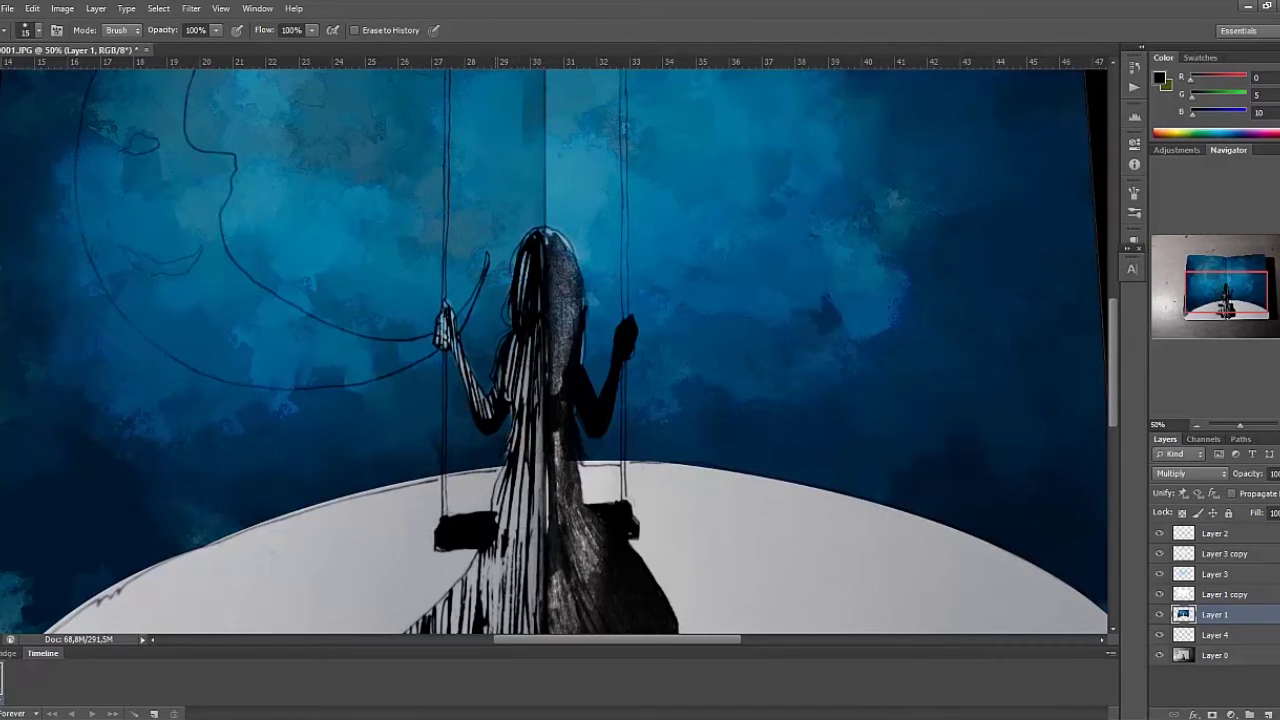
key(alt+bracketright)
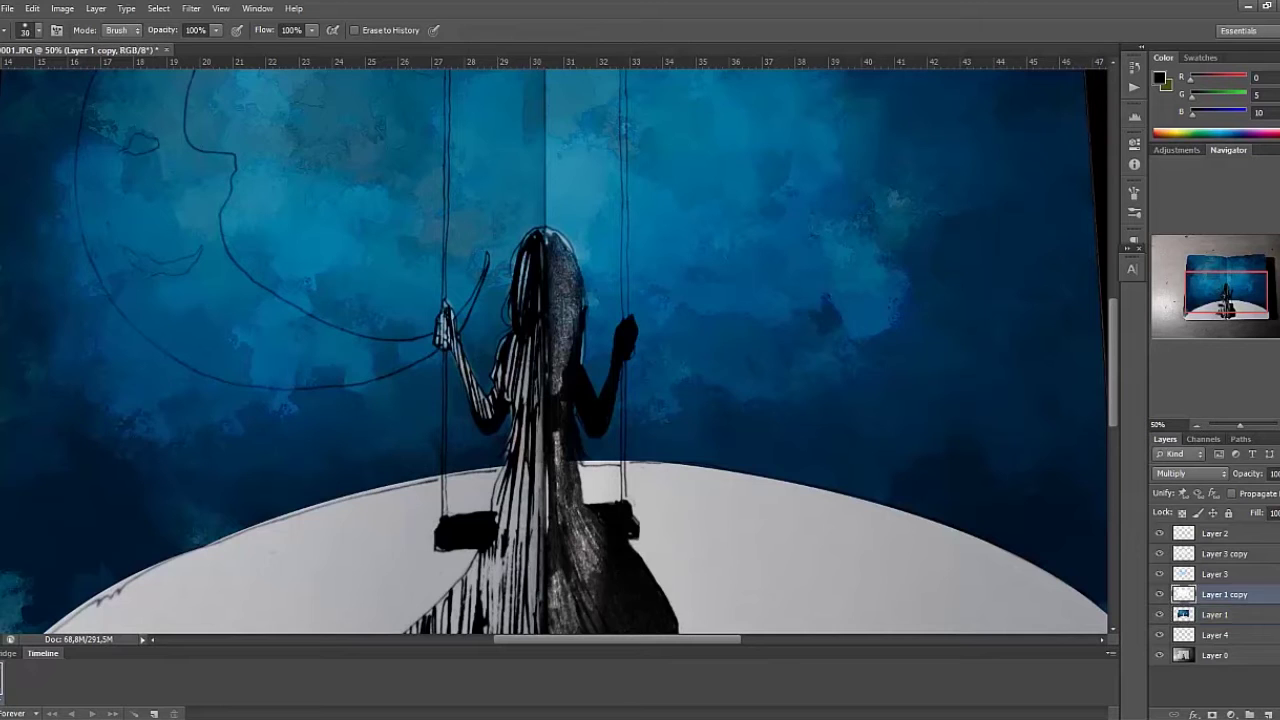
key(alt+bracketright)
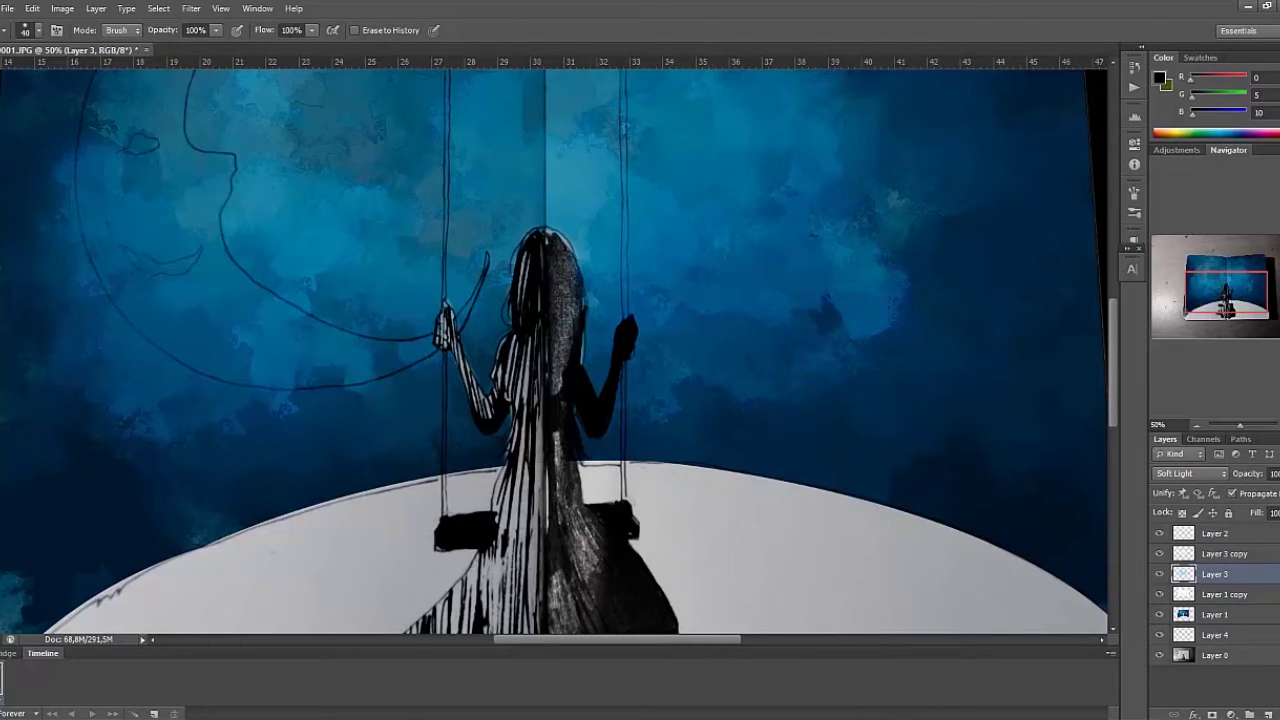
key(alt+bracketright)
key(alt+bracketleft)
key(alt+bracketleft)
key(alt+bracketleft)
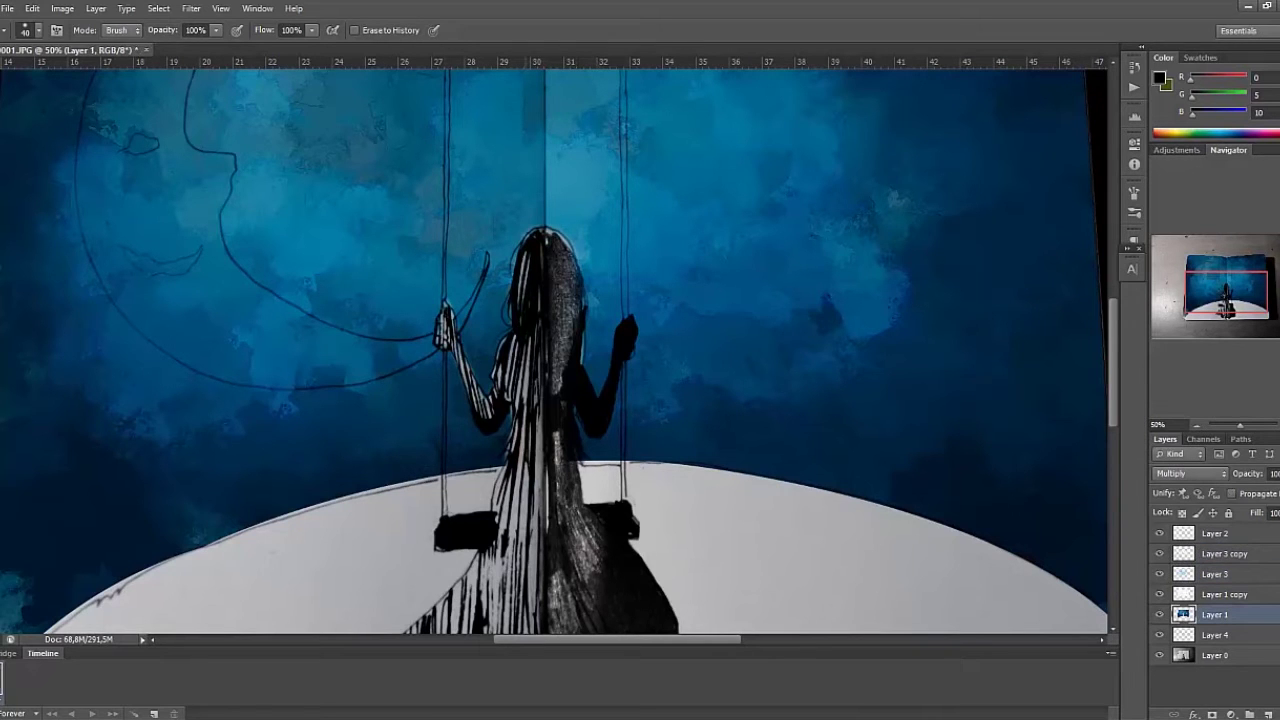
key(alt+bracketright)
key(ctrl+minus)
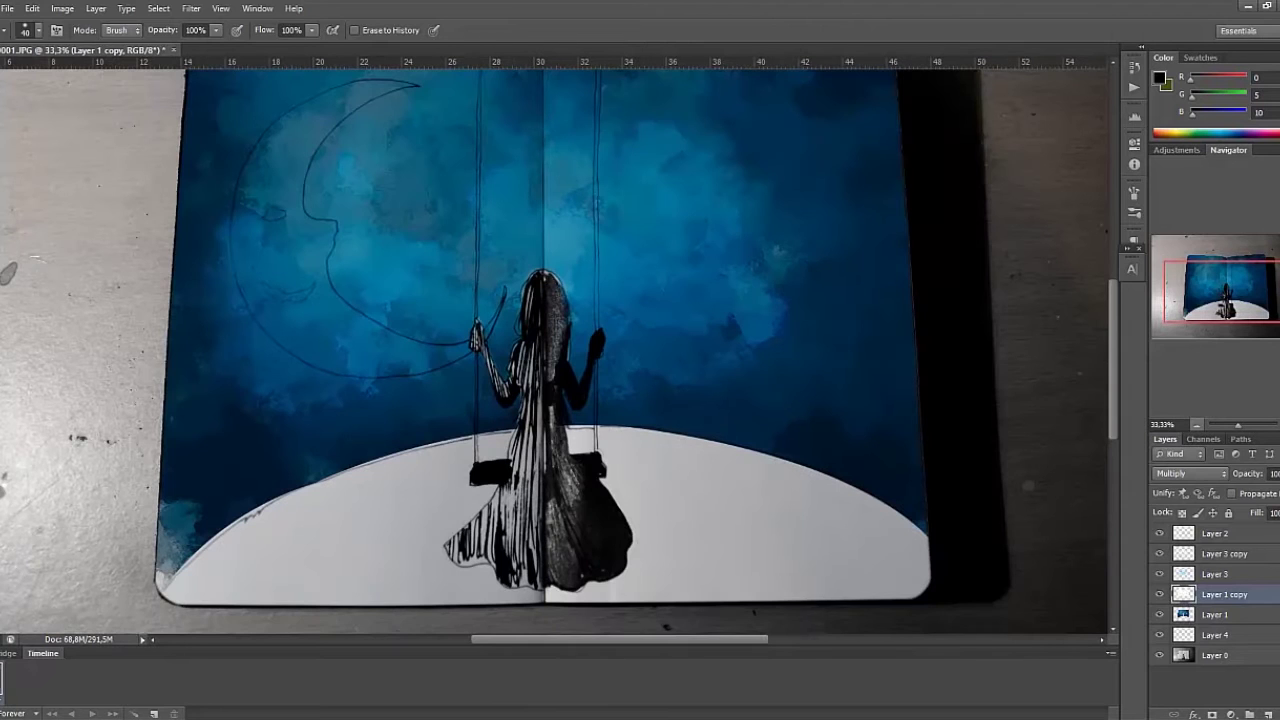
key(alt+bracketleft)
key(alt+bracketleft)
key(alt+bracketleft)
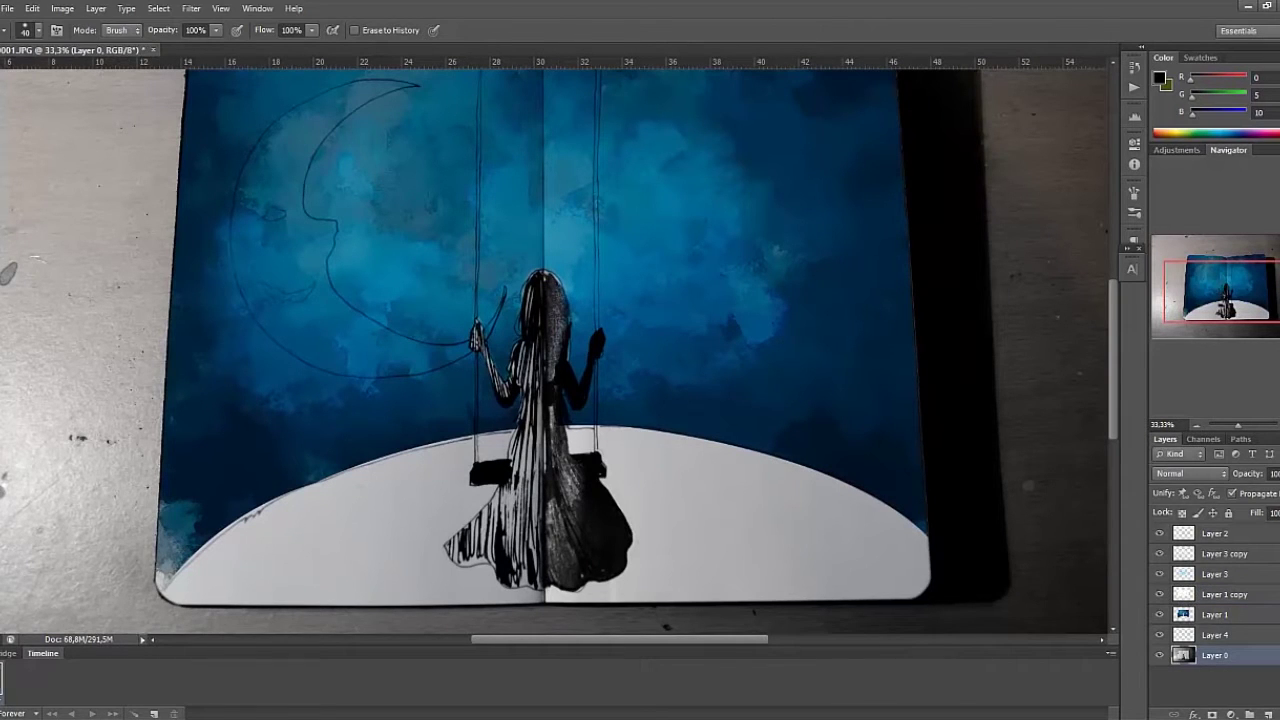
Step: Magic Wand-select the moon, add Layer 5 above, and set a near-white paint colour
key(w)
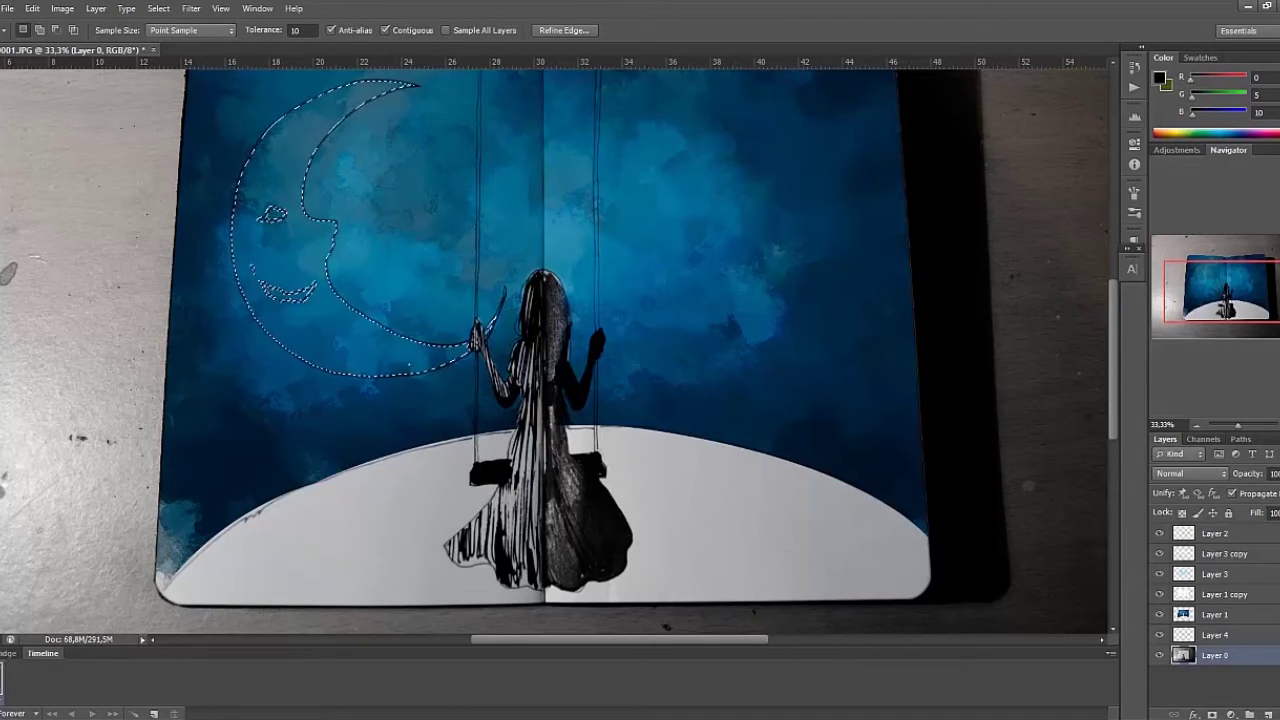
key(ctrl+shift+alt+n)
key(b)
key(ctrl+])
key(ctrl+])
key(ctrl+])
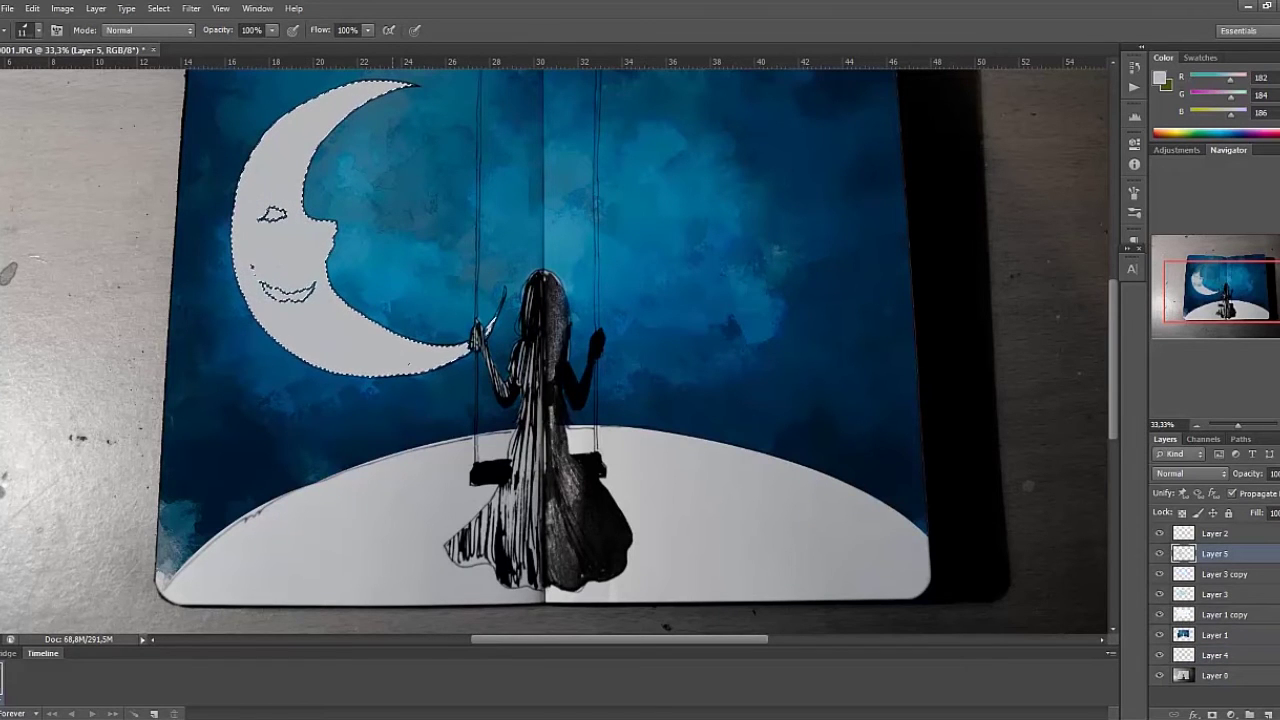
key(ctrl+minus)
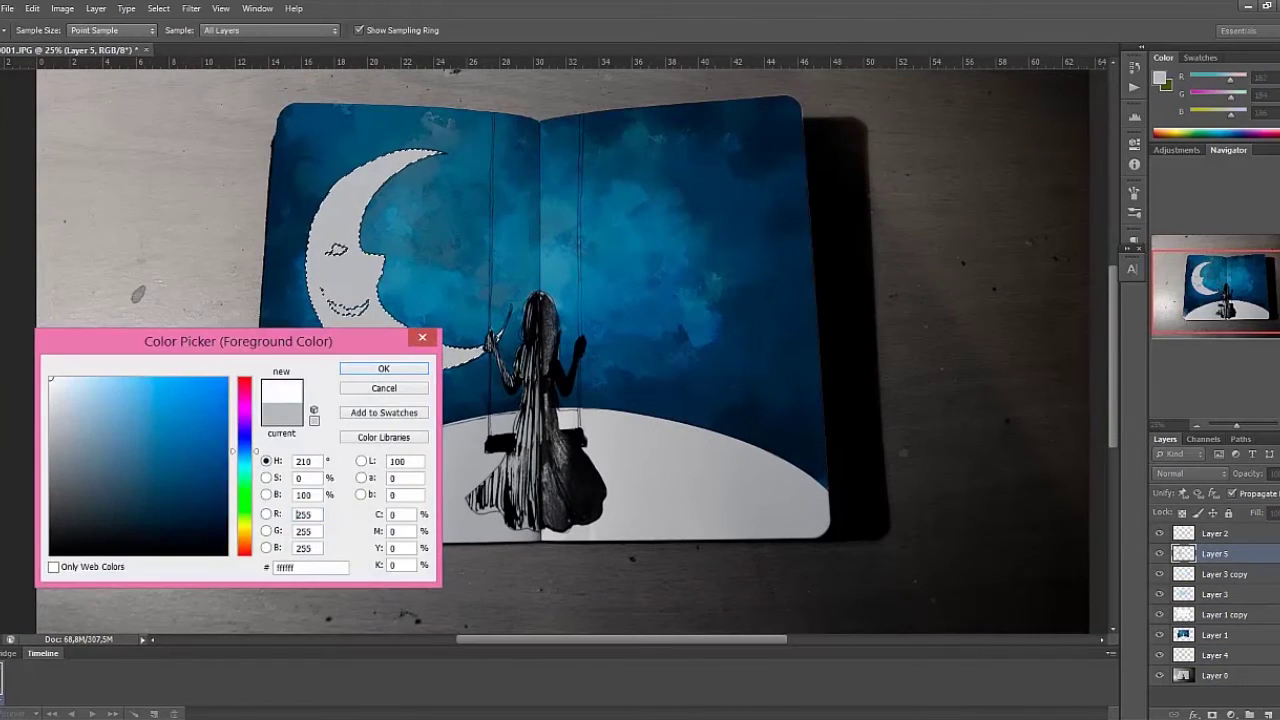
key(Return)
key(alt+BackSpace)
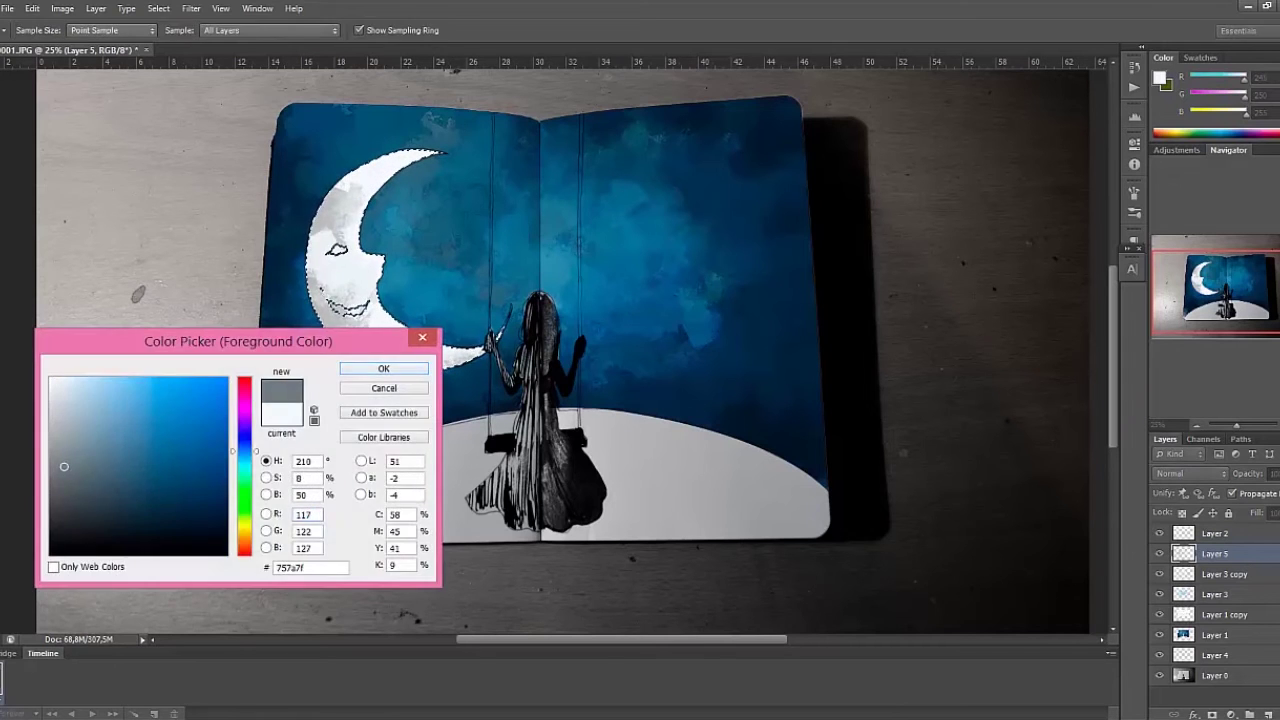
Step: Brush alternating grey and near-white into the moon, then deselect
key(Return)
key(alt+BackSpace)
key(b)
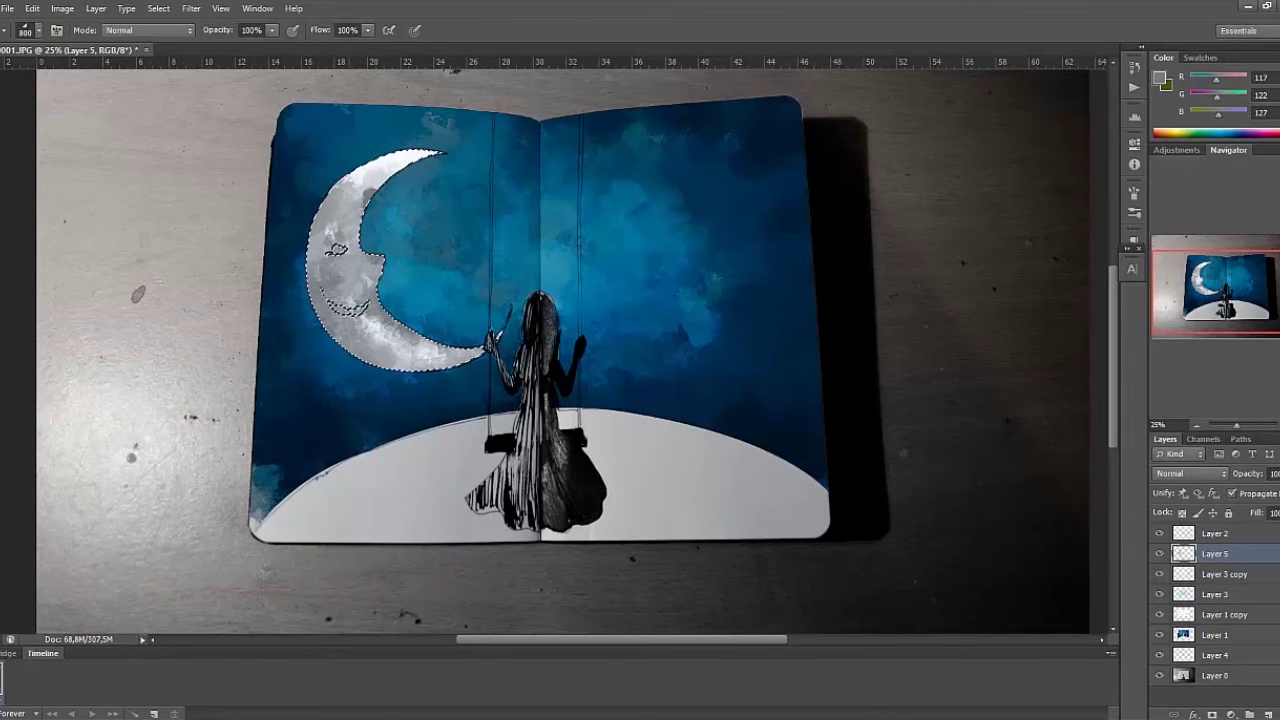
key(x)
key(x)
key(x)
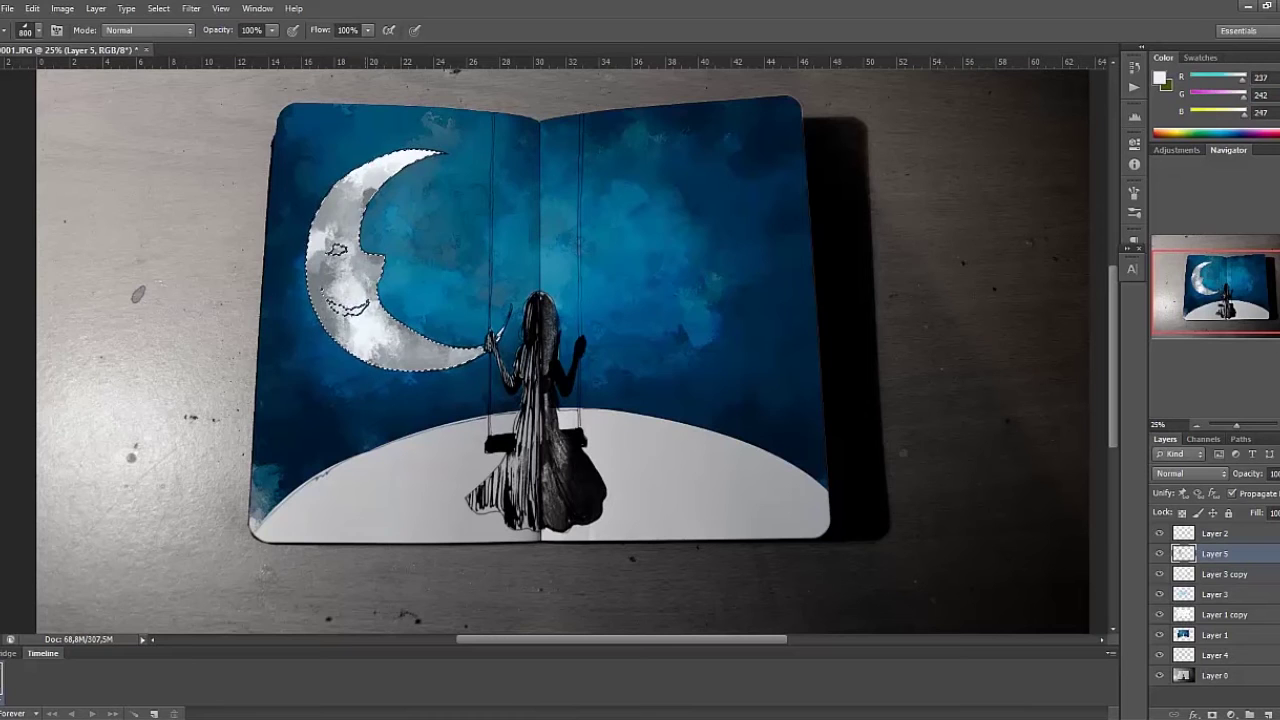
key(x)
key(ctrl+d)
Step: Duplicate the moon layer, set the copy to Multiply, and activate Layer 0
key(m)
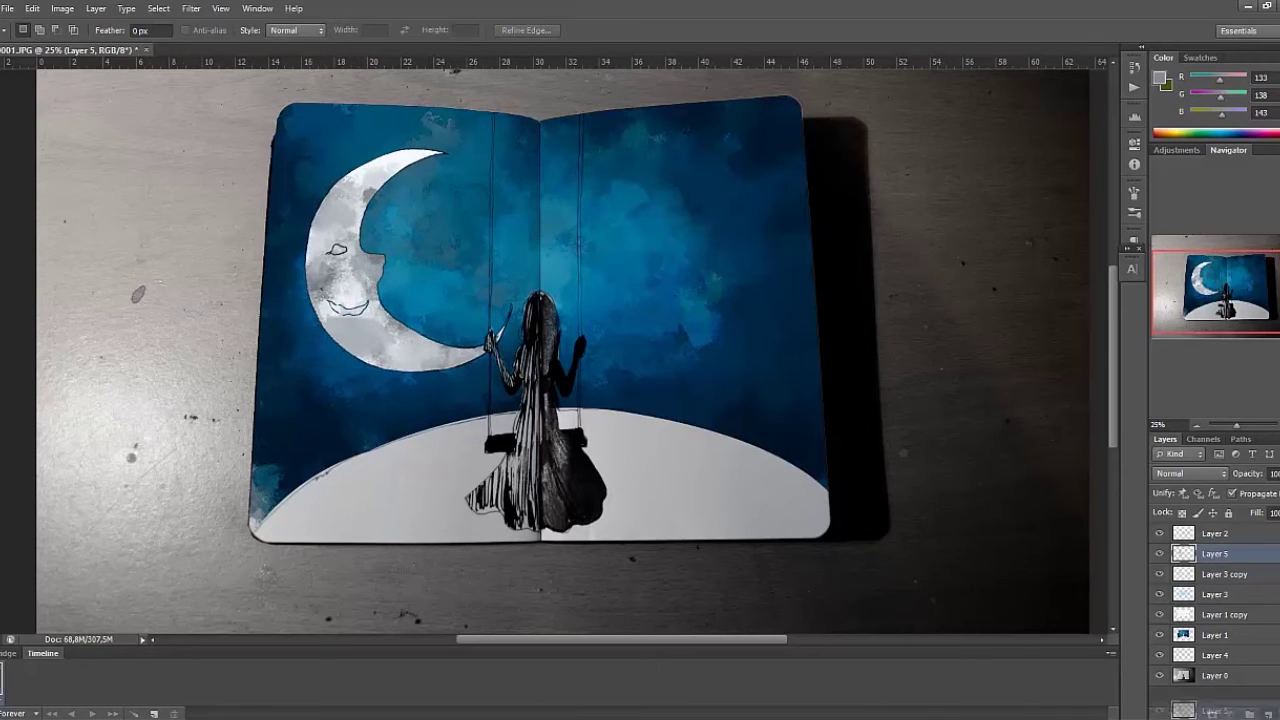
key(ctrl+j)
click(1188, 473)
click(1185, 80)
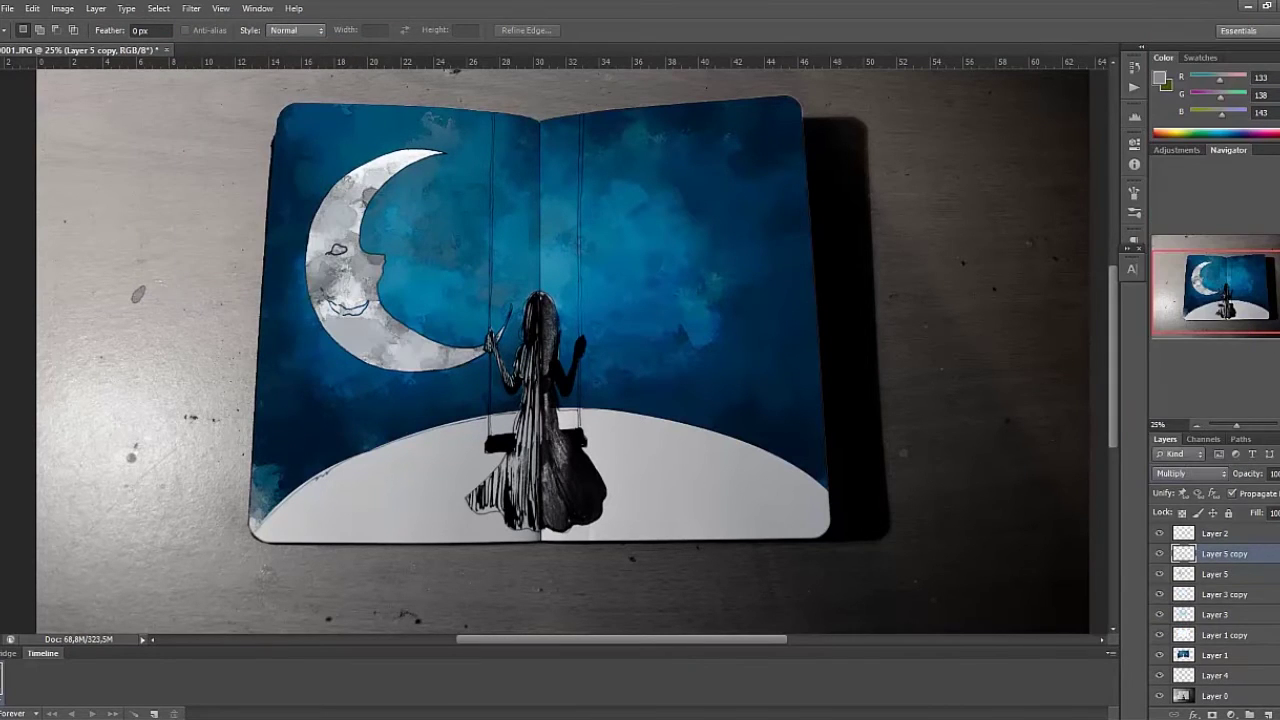
click(1215, 695)
Step: Select the girl's skirt and move to Layer 5 copy with a textured brush for black paint
key(l)
click(5, 127)
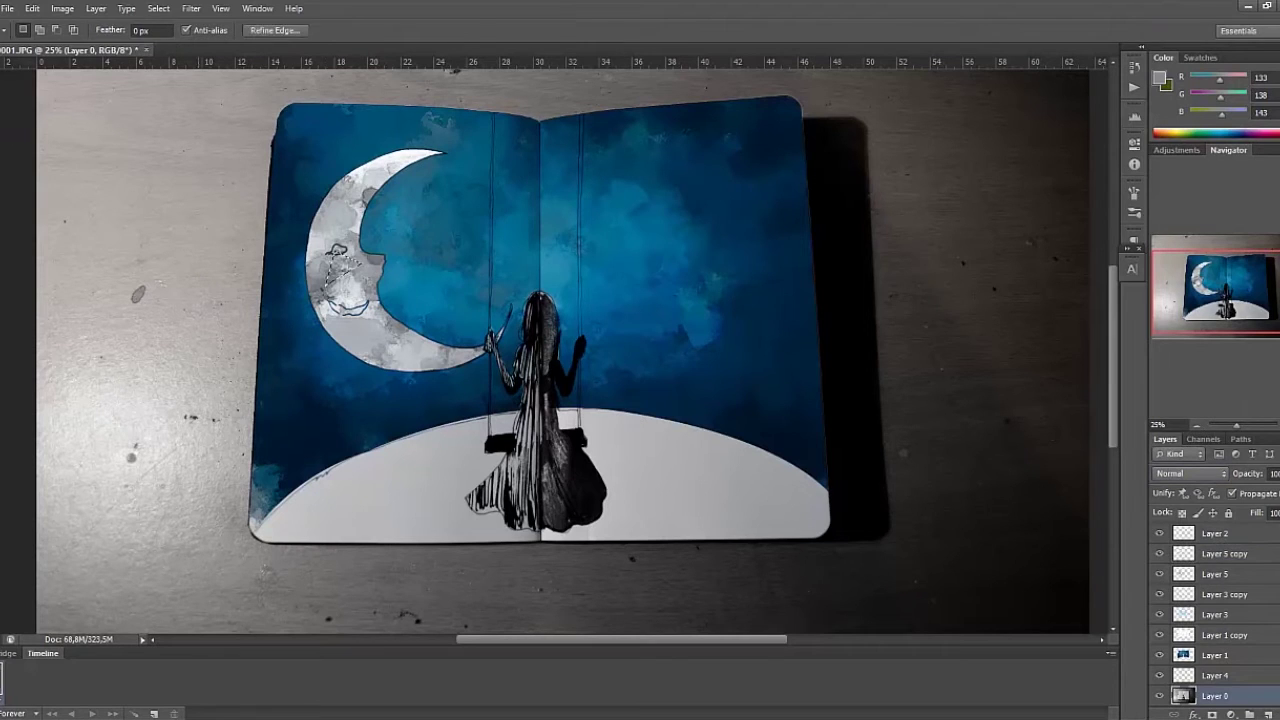
key(w)
key(b)
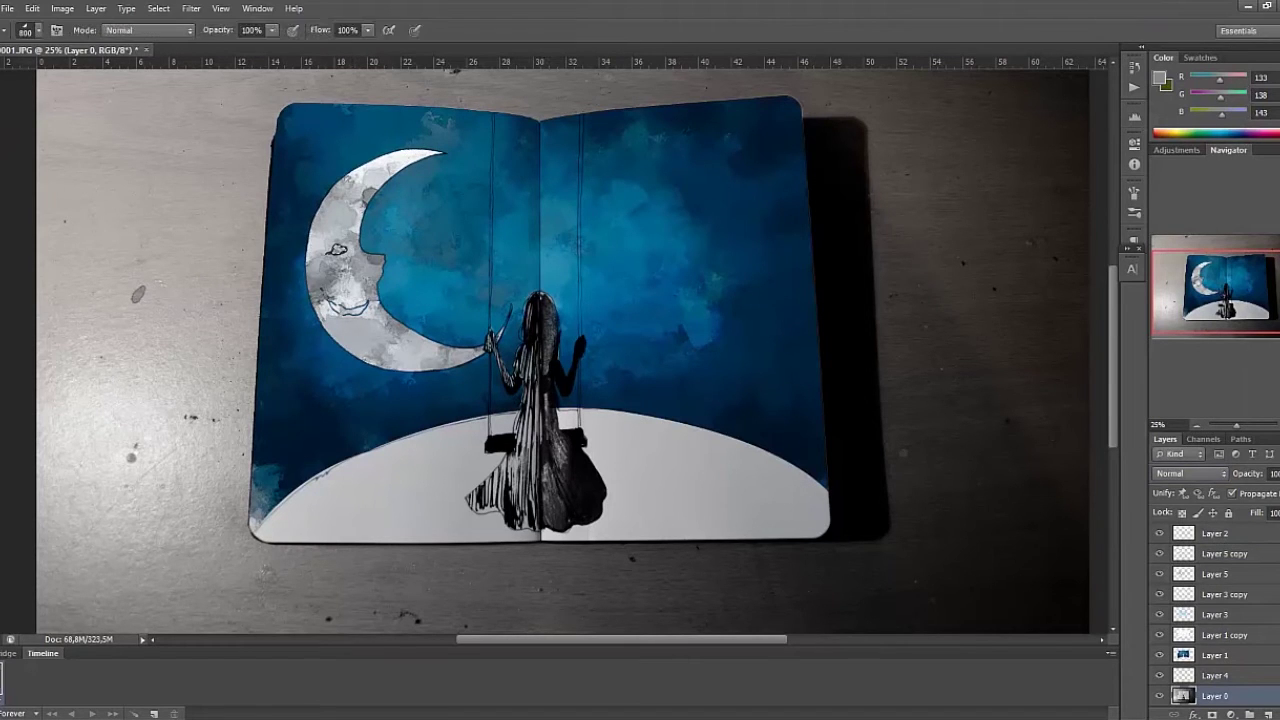
key(alt+bracketright)
key(alt+bracketright)
key(alt+bracketright)
key(alt+bracketright)
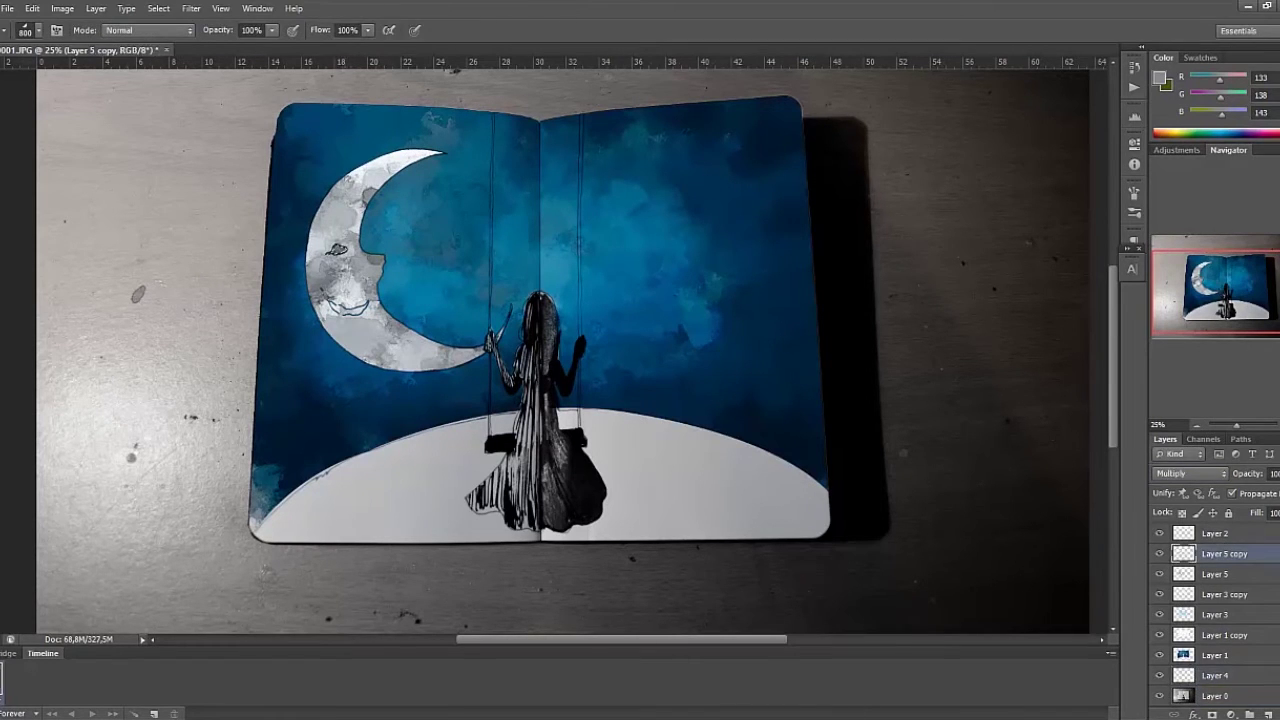
key(bracketleft)
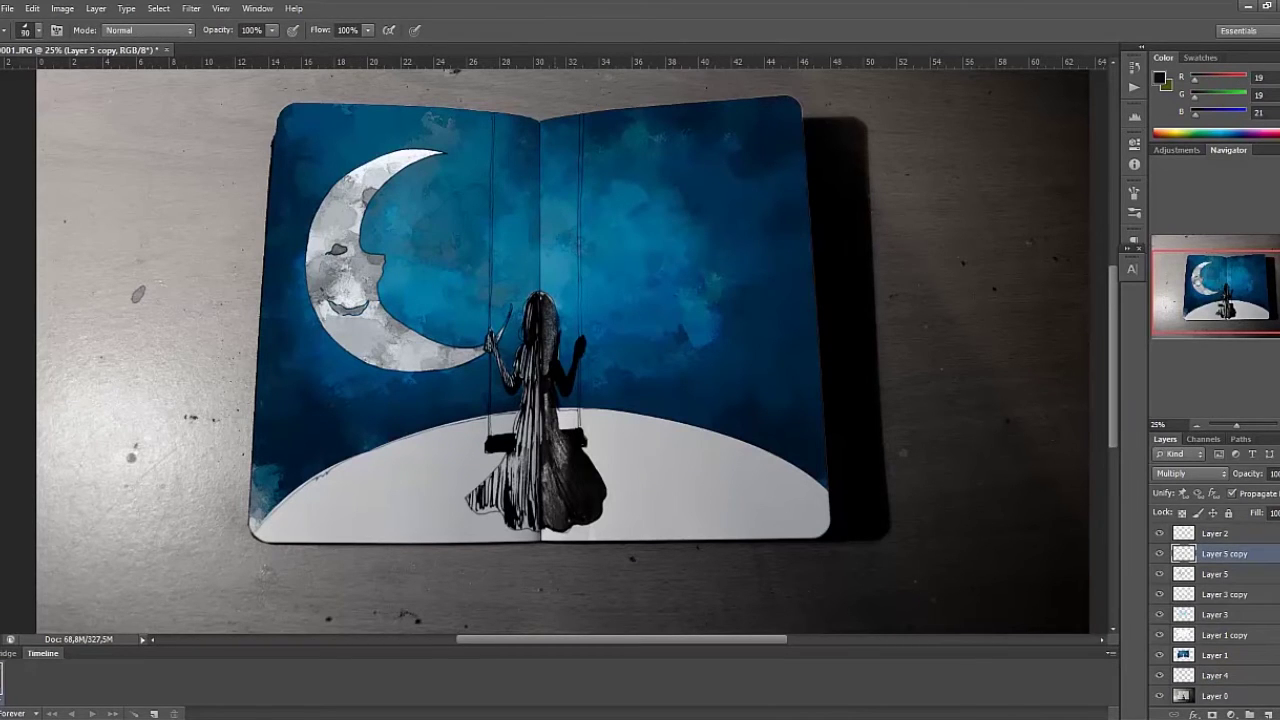
click(40, 30)
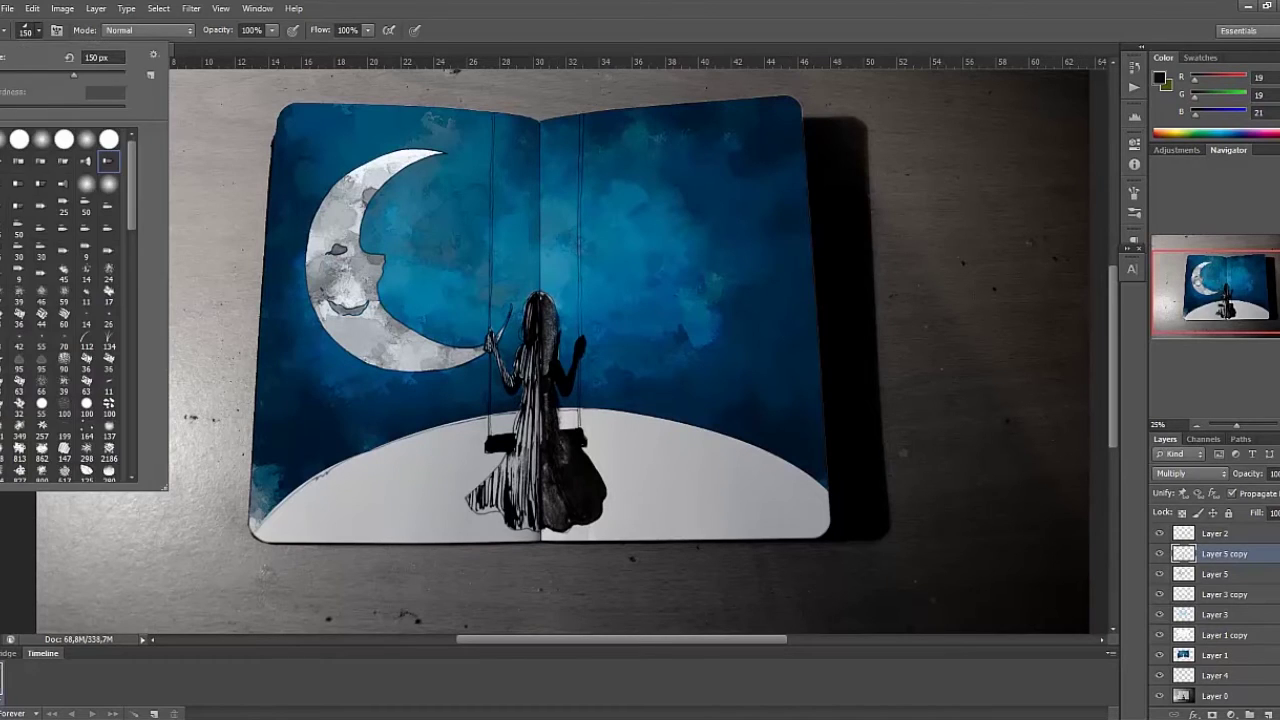
key(Escape)
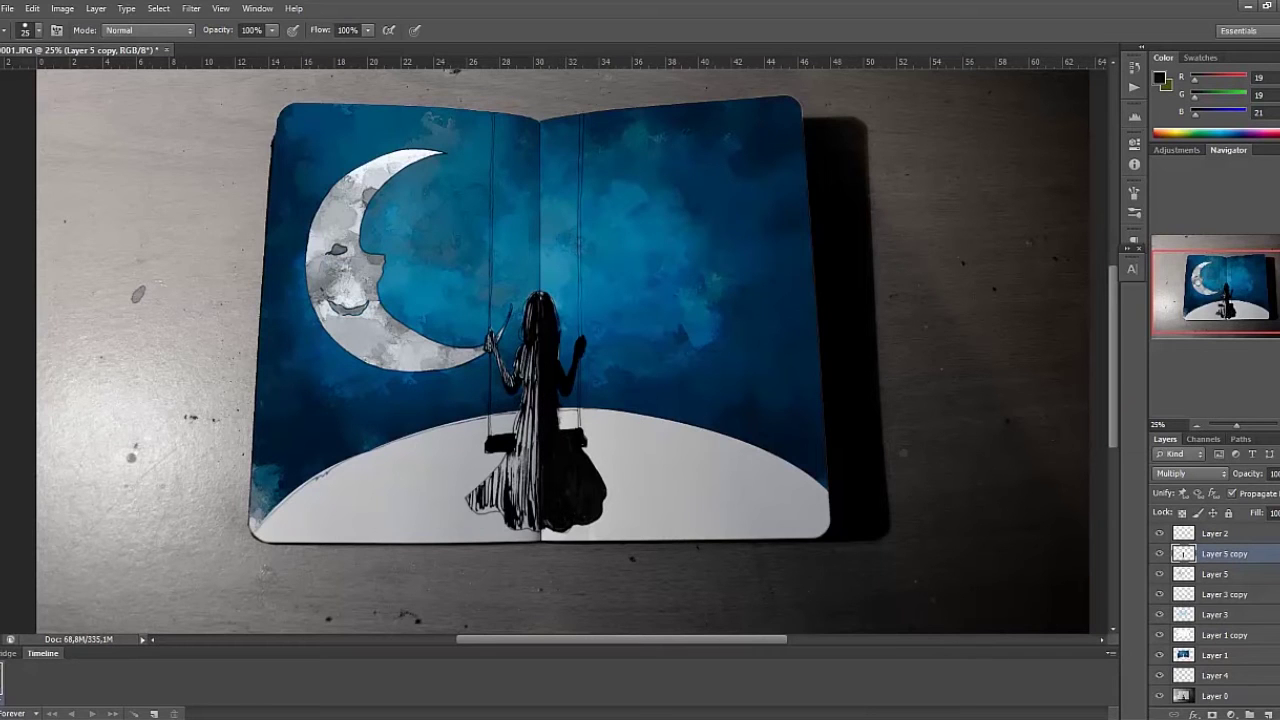
Step: Select the background and white ground, add a new layer, and choose a large textured brush
key(w)
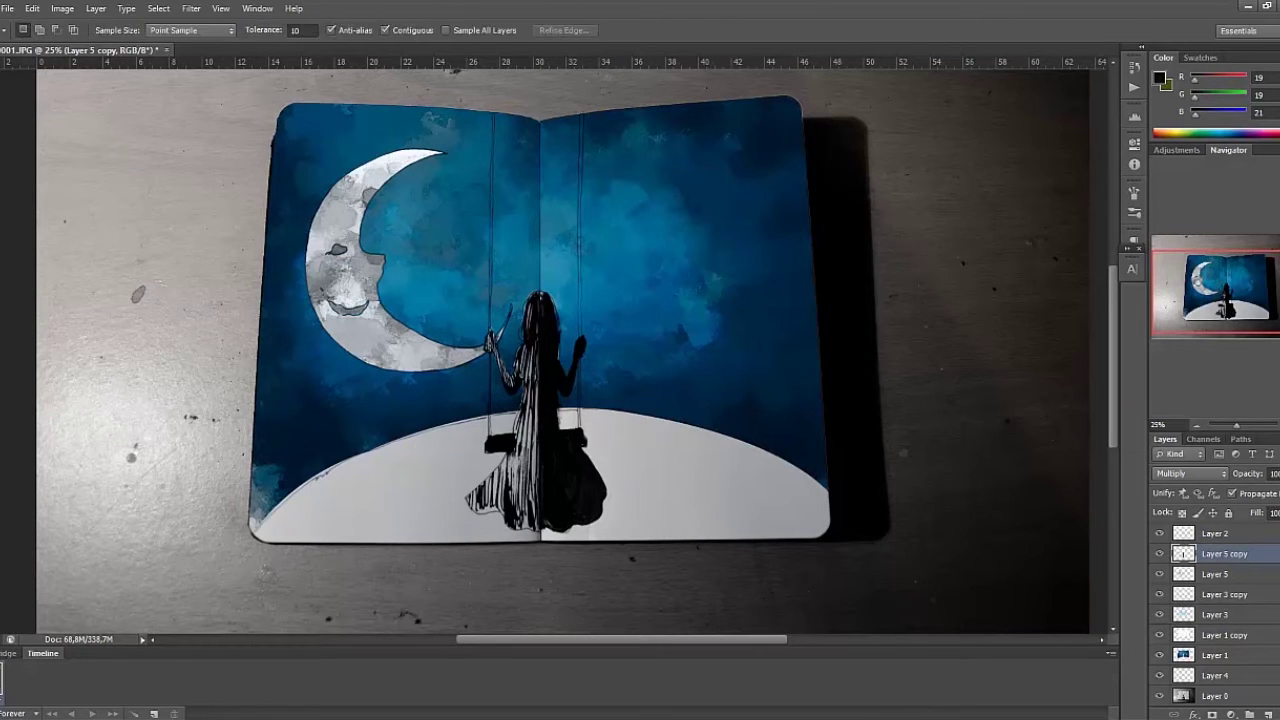
click(1215, 655)
click(700, 460)
key(ctrl+shift+alt+n)
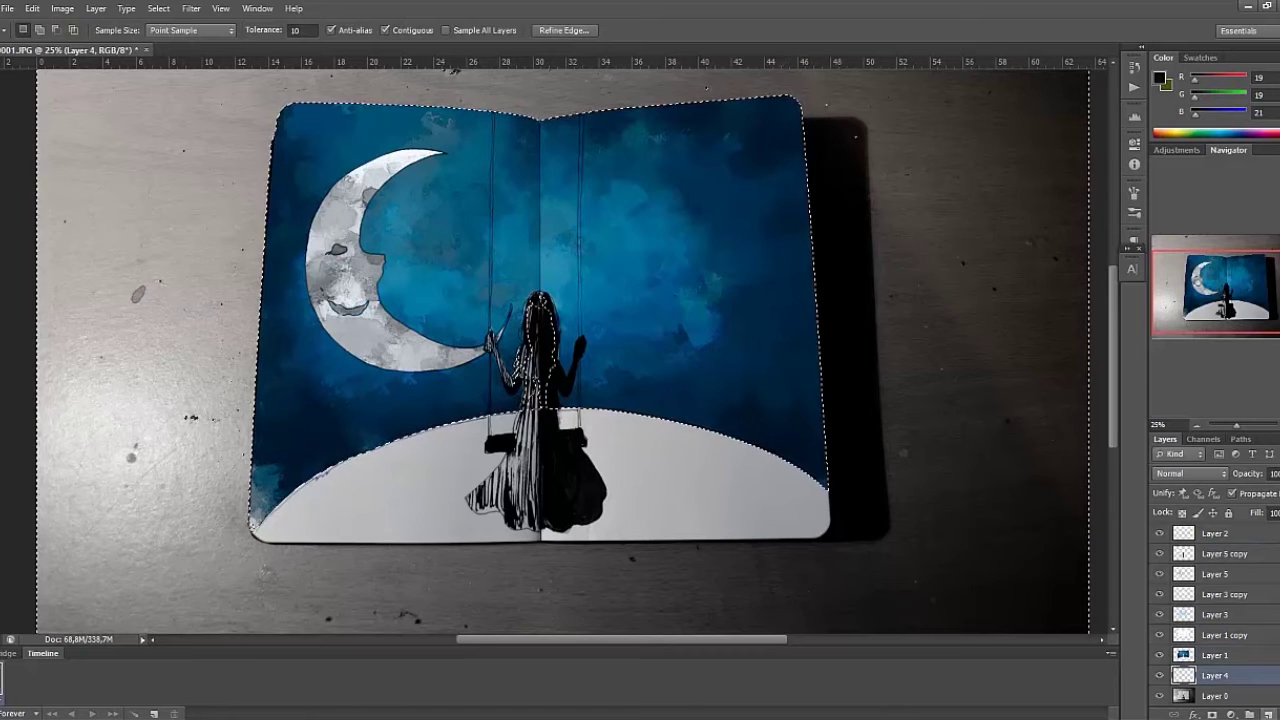
key(b)
click(28, 30)
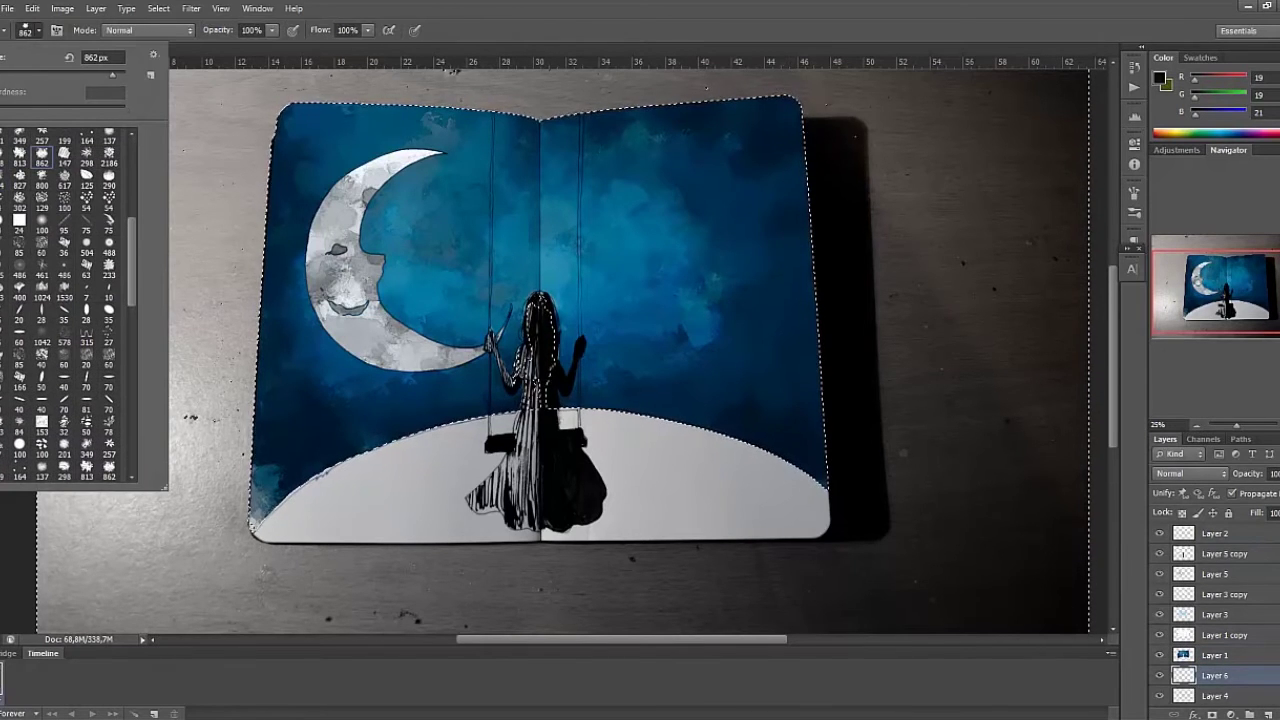
double_click(108, 476)
Step: Paint grey Multiply texture along the book's bottom and duplicate the layer to darken it
drag(300, 570, 860, 500)
click(1190, 473)
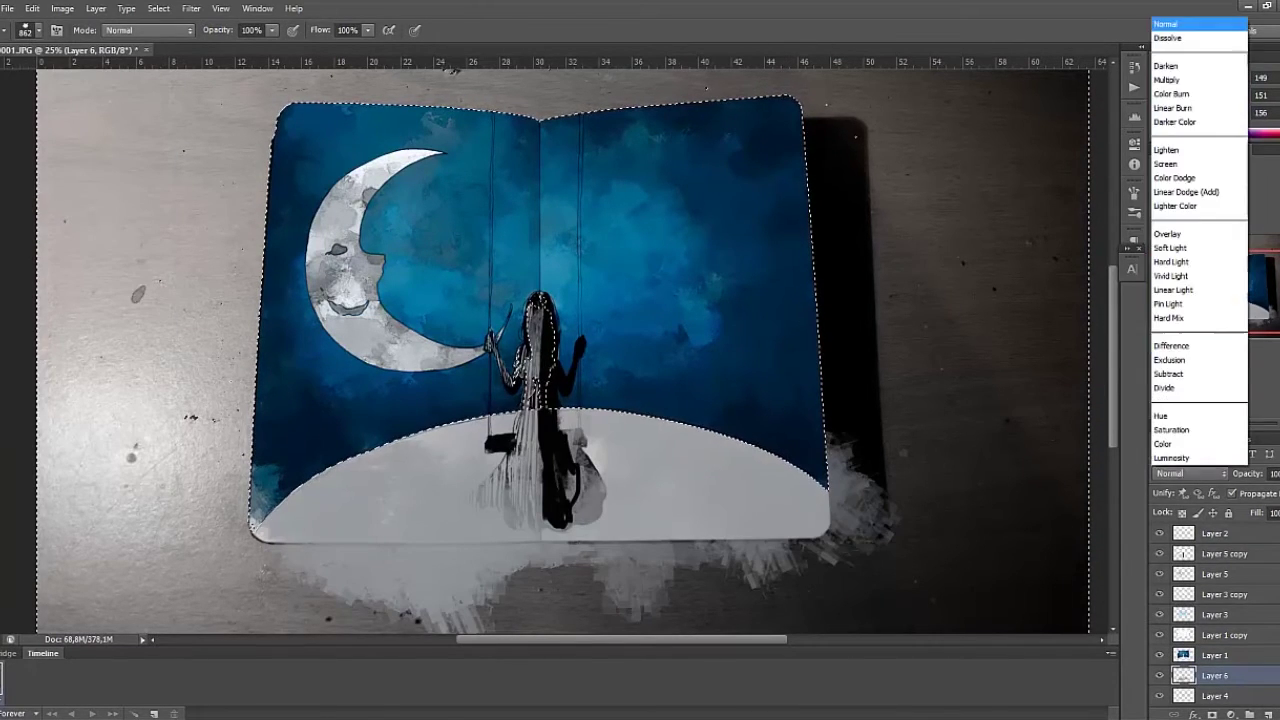
click(1190, 75)
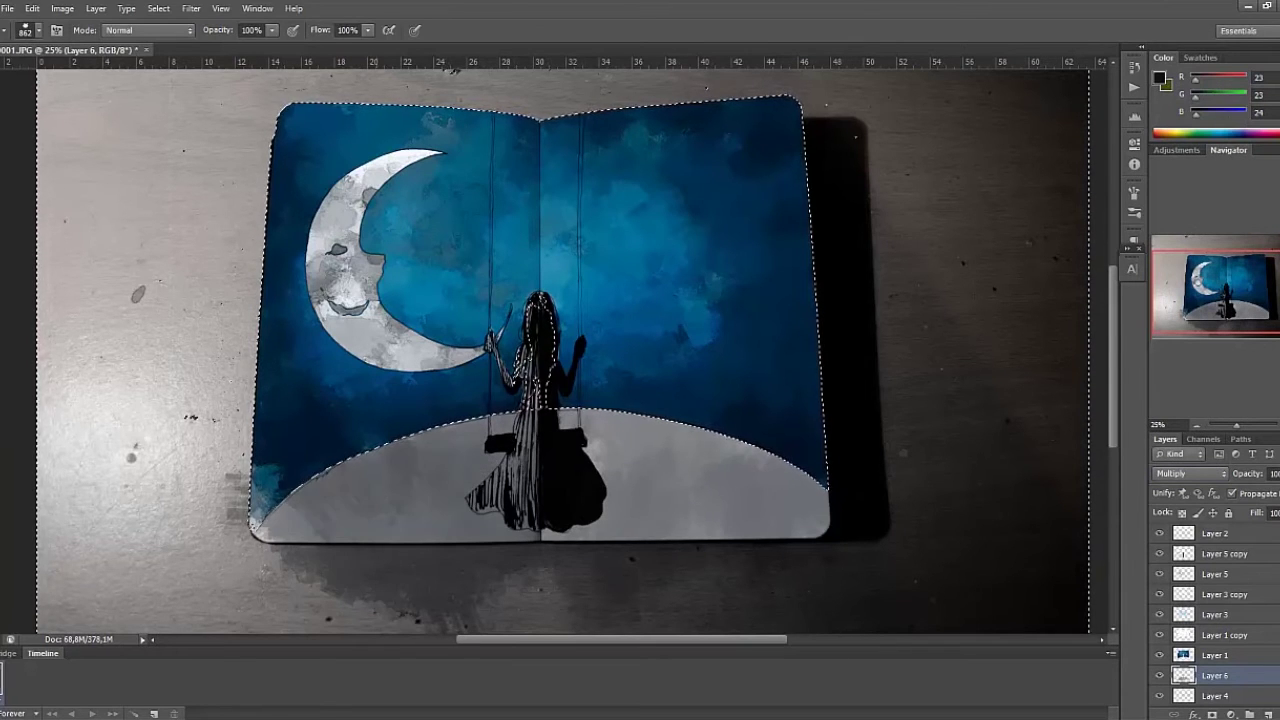
drag(330, 540, 750, 490)
key(ctrl+j)
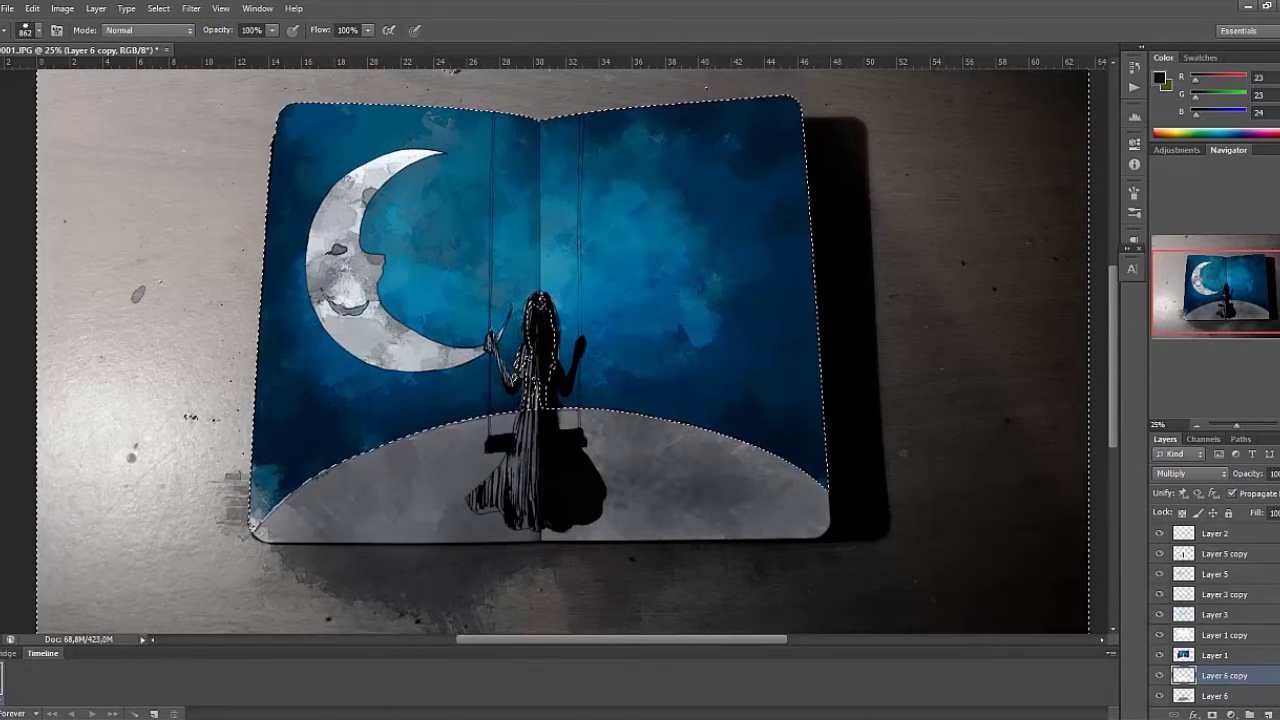
Step: Lasso along the book's bottom edge and erase the shading from the girl's dress
key(e)
key(ctrl+d)
key(alt+bracketleft)
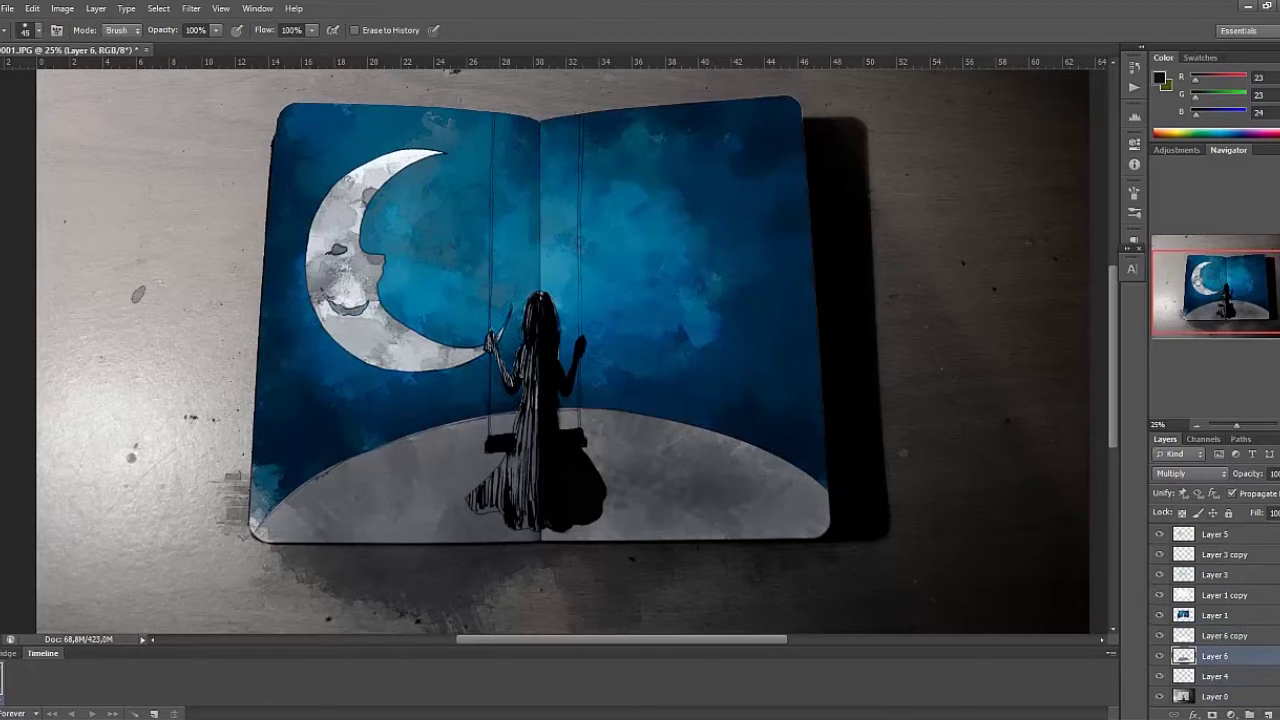
key(l)
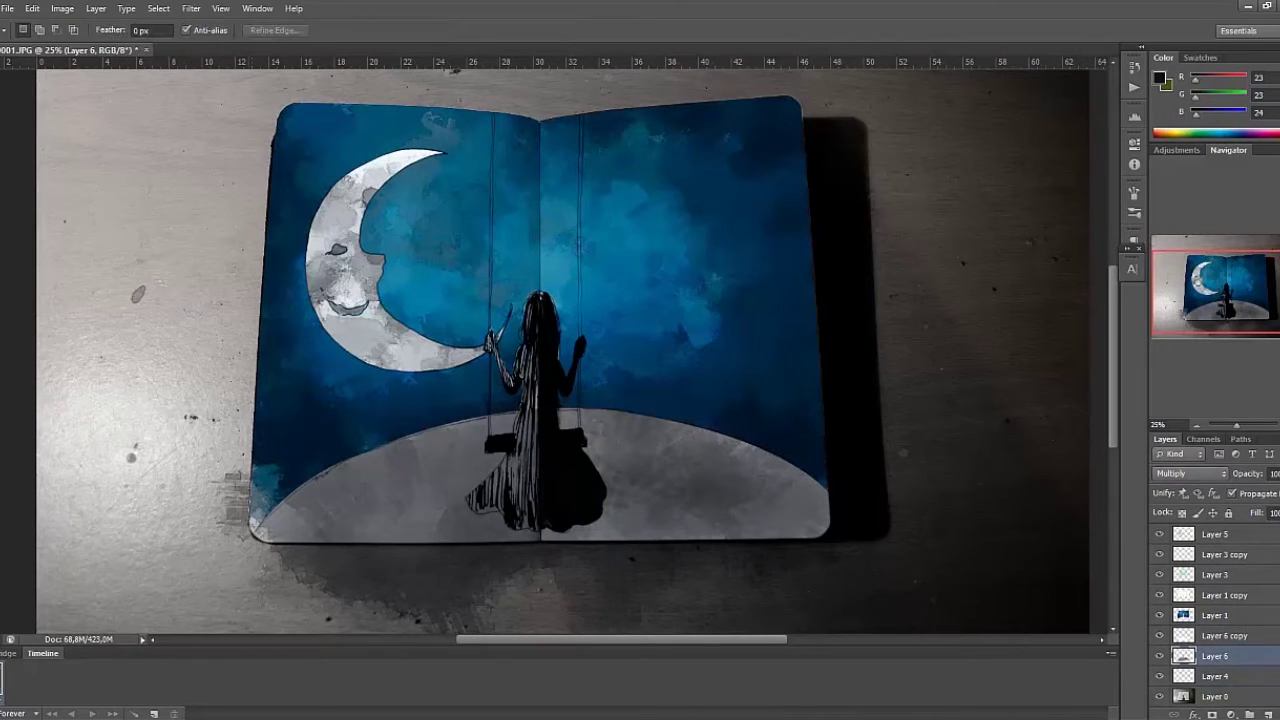
drag(362, 553, 544, 541)
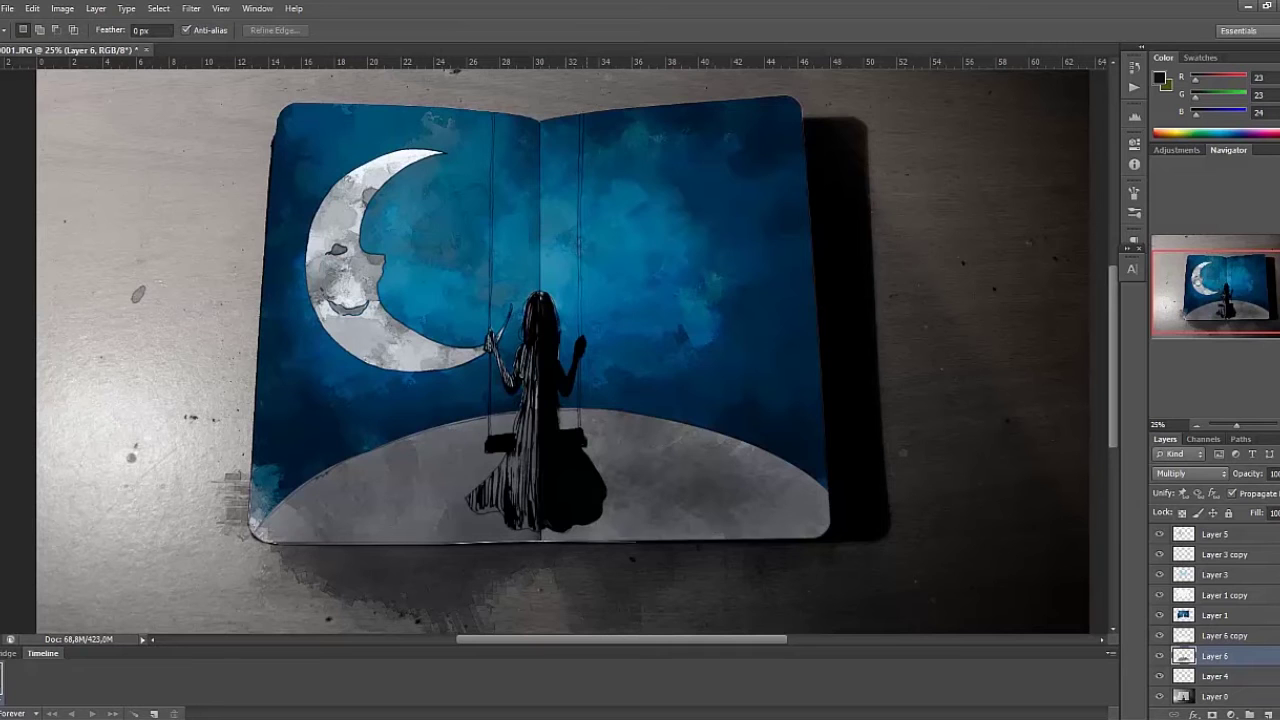
mouse_move(943, 468)
mouse_down()
mouse_move(75, 313)
mouse_move(105, 352)
mouse_up()
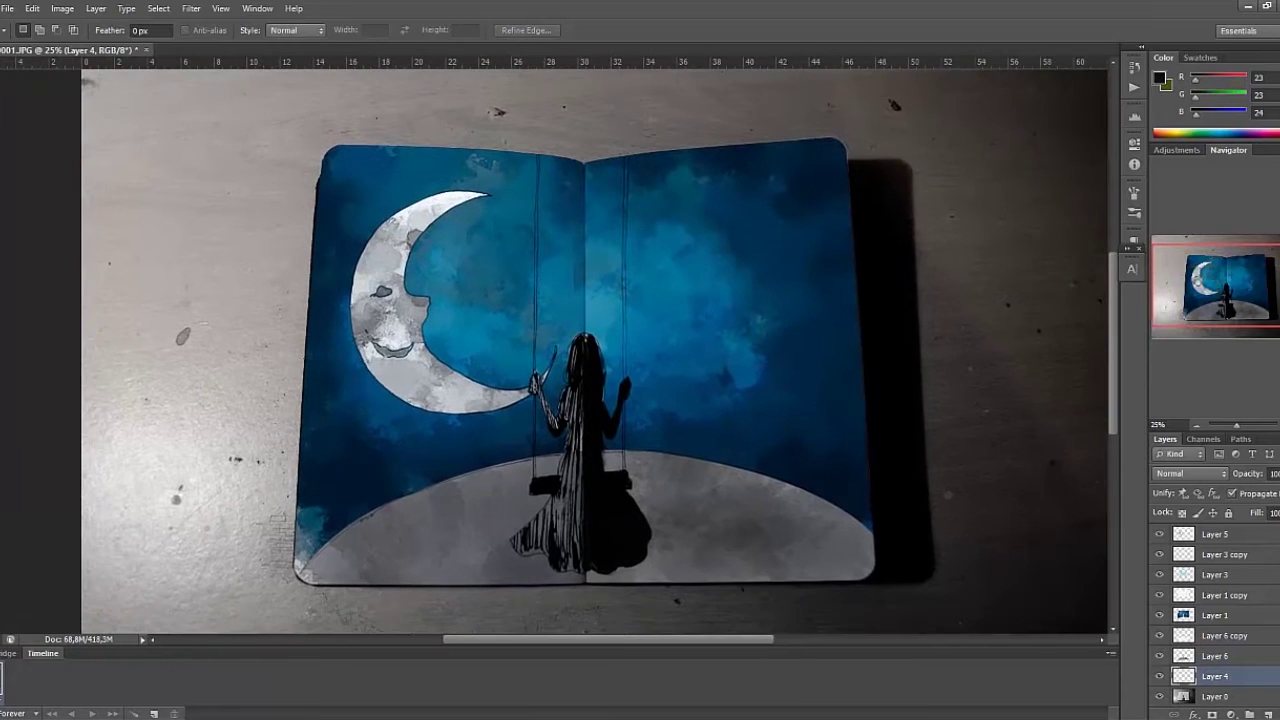
key(alt+bracketright)
key(e)
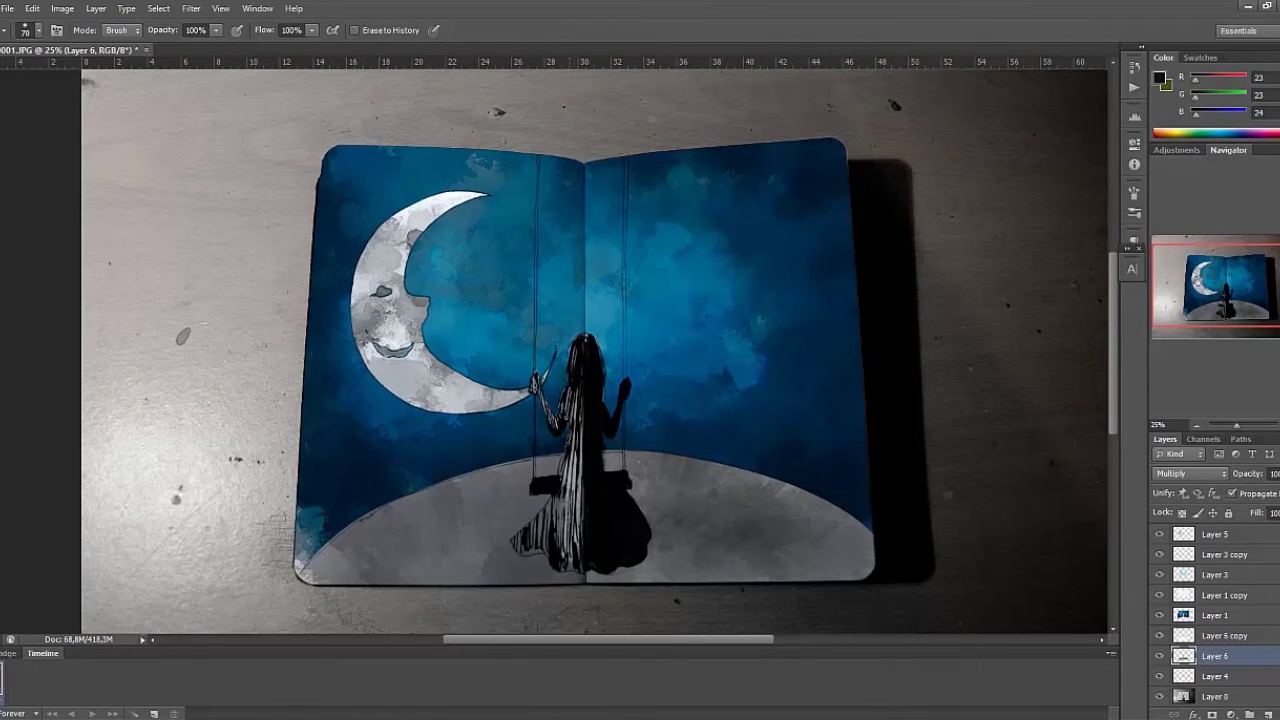
drag(530, 530, 555, 505)
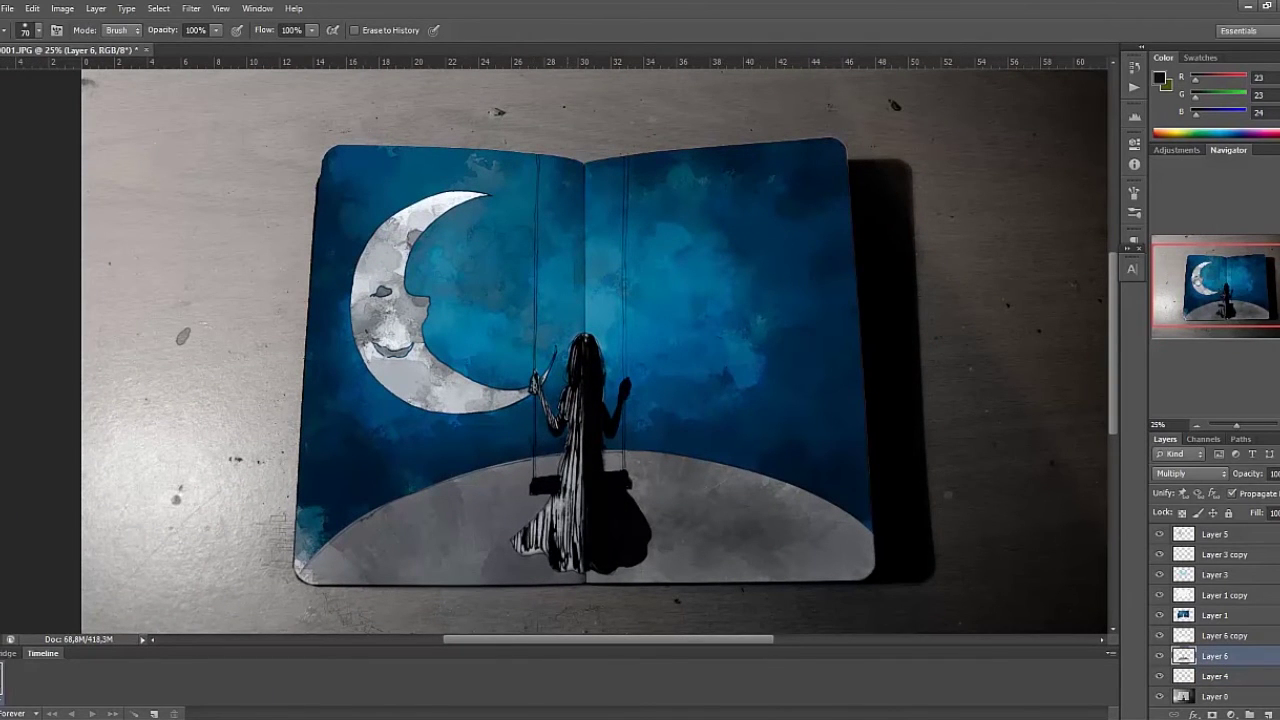
Step: Paint white stars on a new layer with a 199 px brush, placed below Layer 3
key(ctrl+shift+alt+n)
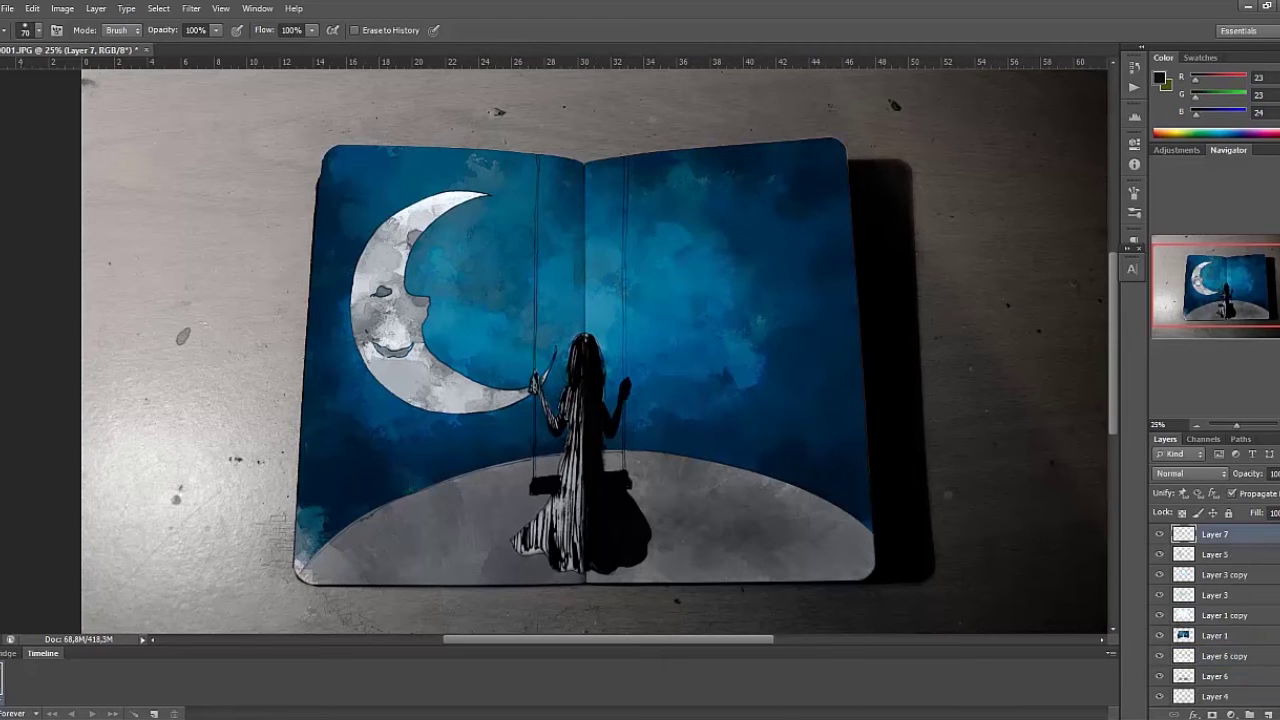
key(b)
click(37, 30)
scroll(64, 300, down, 1)
click(64, 260)
click(1159, 78)
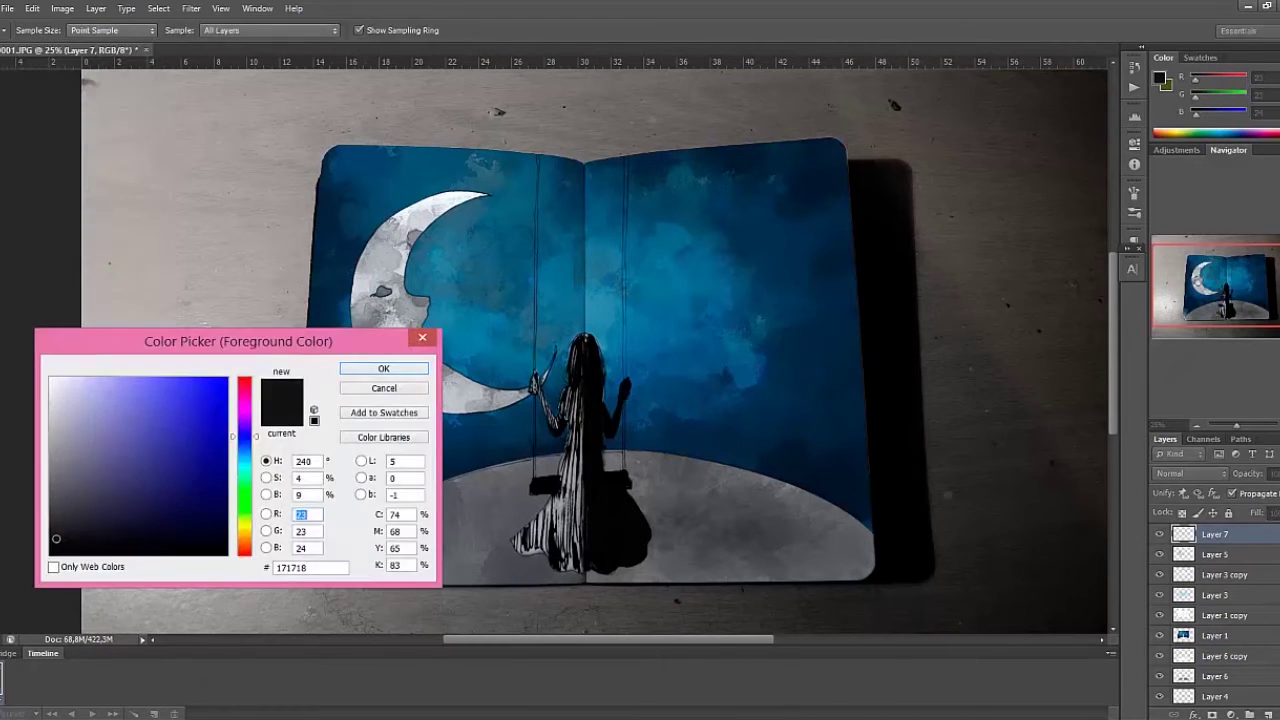
click(49, 340)
click(443, 369)
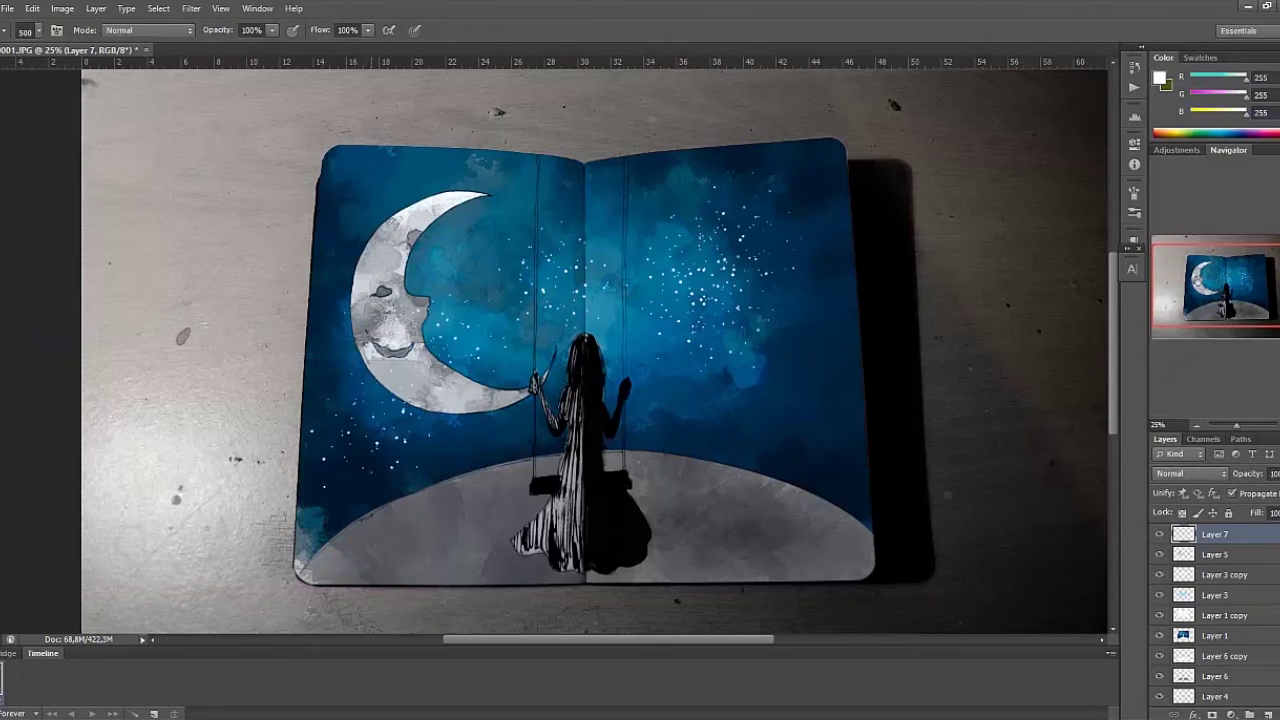
key(ctrl+bracketleft)
key(ctrl+bracketleft)
key(ctrl+bracketleft)
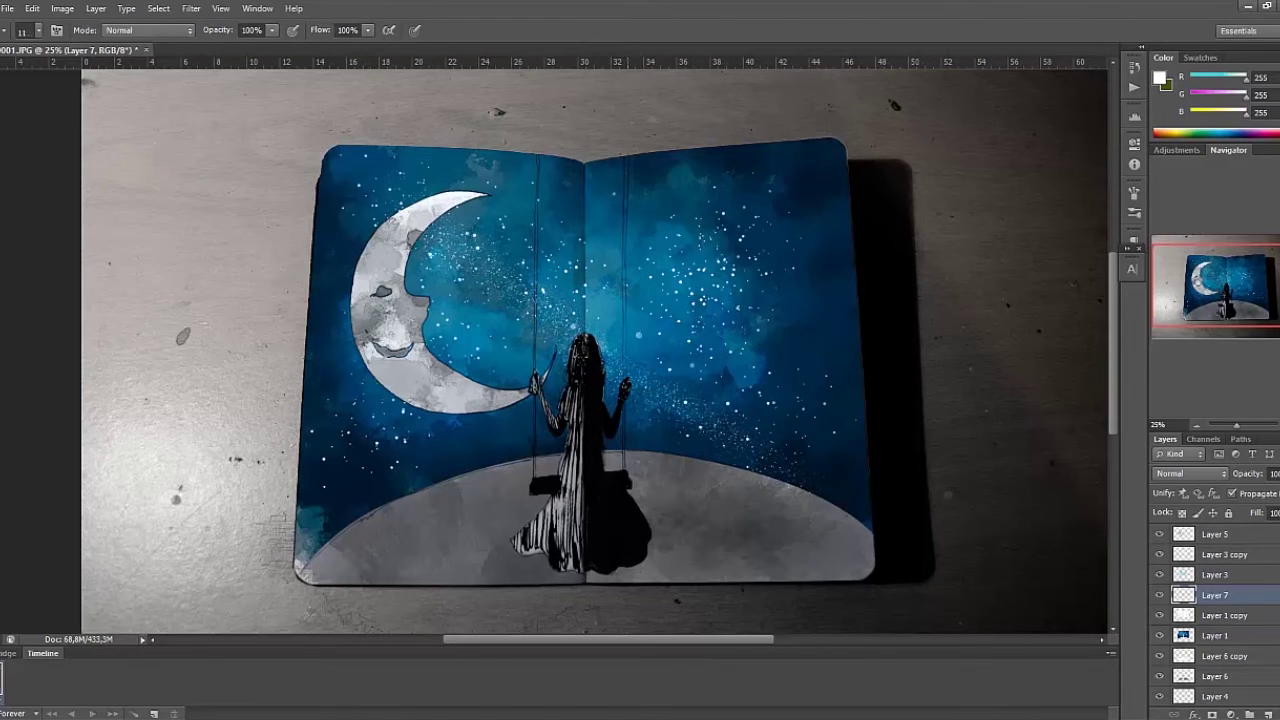
key(e)
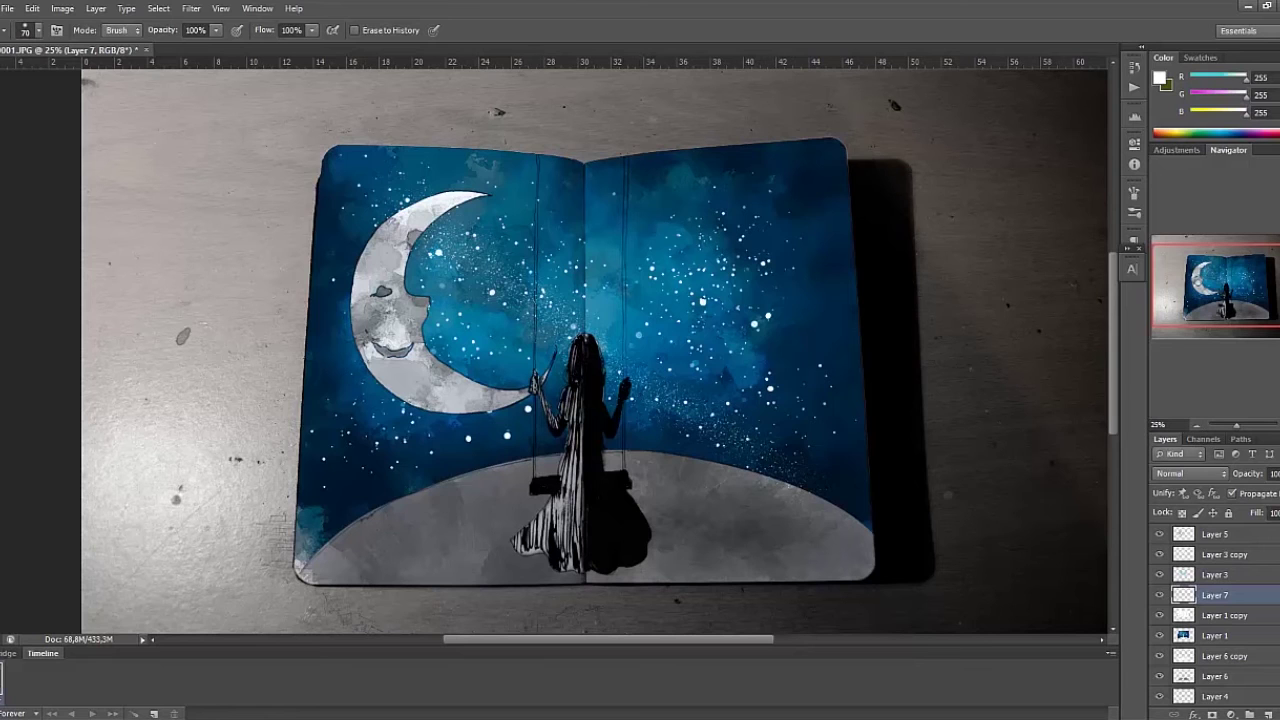
Step: Duplicate the star layer and add an Outer Glow with Noise 0
key(ctrl+j)
click(1196, 714)
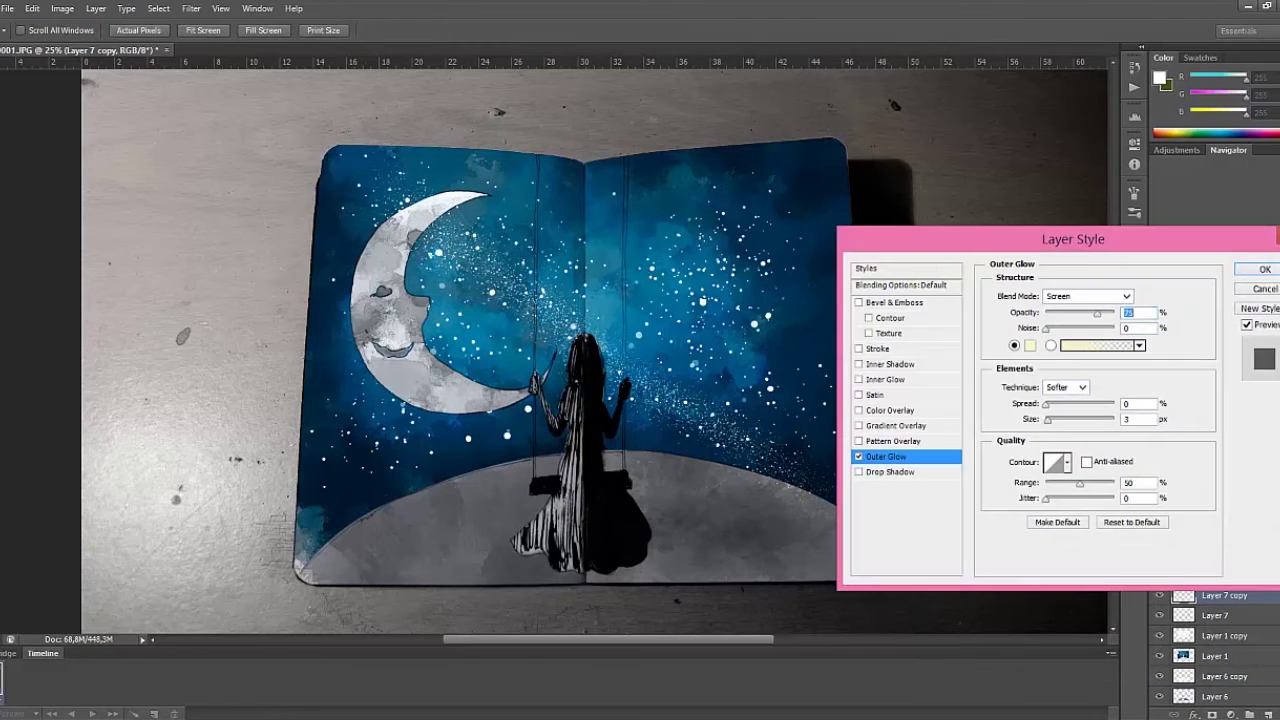
click(1175, 689)
text(0)
key(Tab)
key(Tab)
Step: Finish the copied stars' Outer Glow with Size 75
text(75)
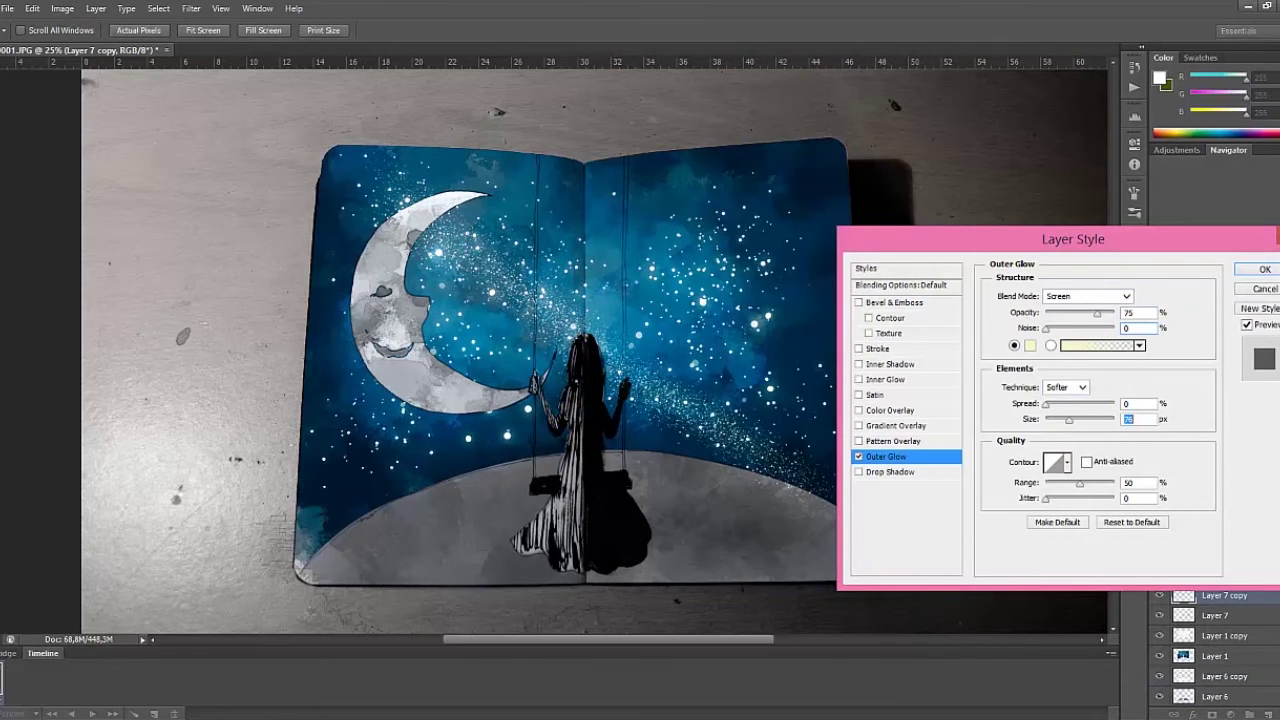
key(Return)
key(ctrl+minus)
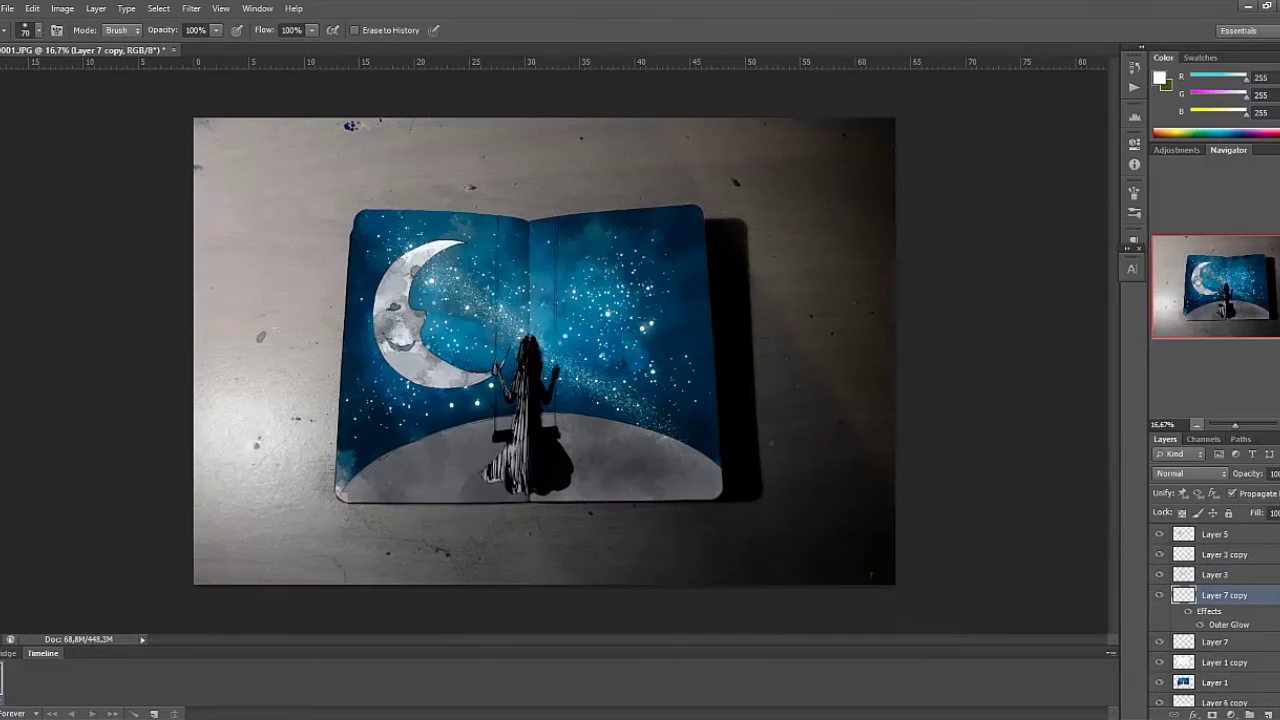
key(ctrl+plus)
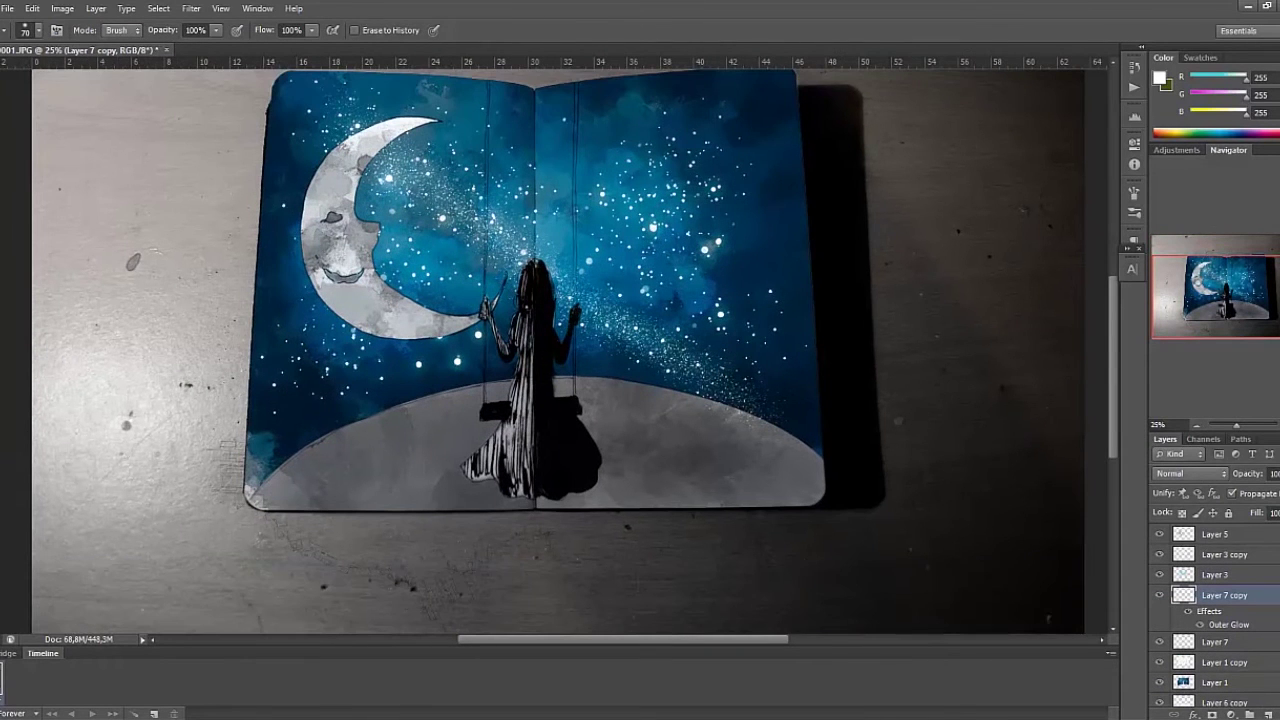
Step: Select Layer 8 and load its shape as a selection
key(t)
scroll(1215, 620, down, 2)
click(1215, 656)
ctrl+click(1183, 656)
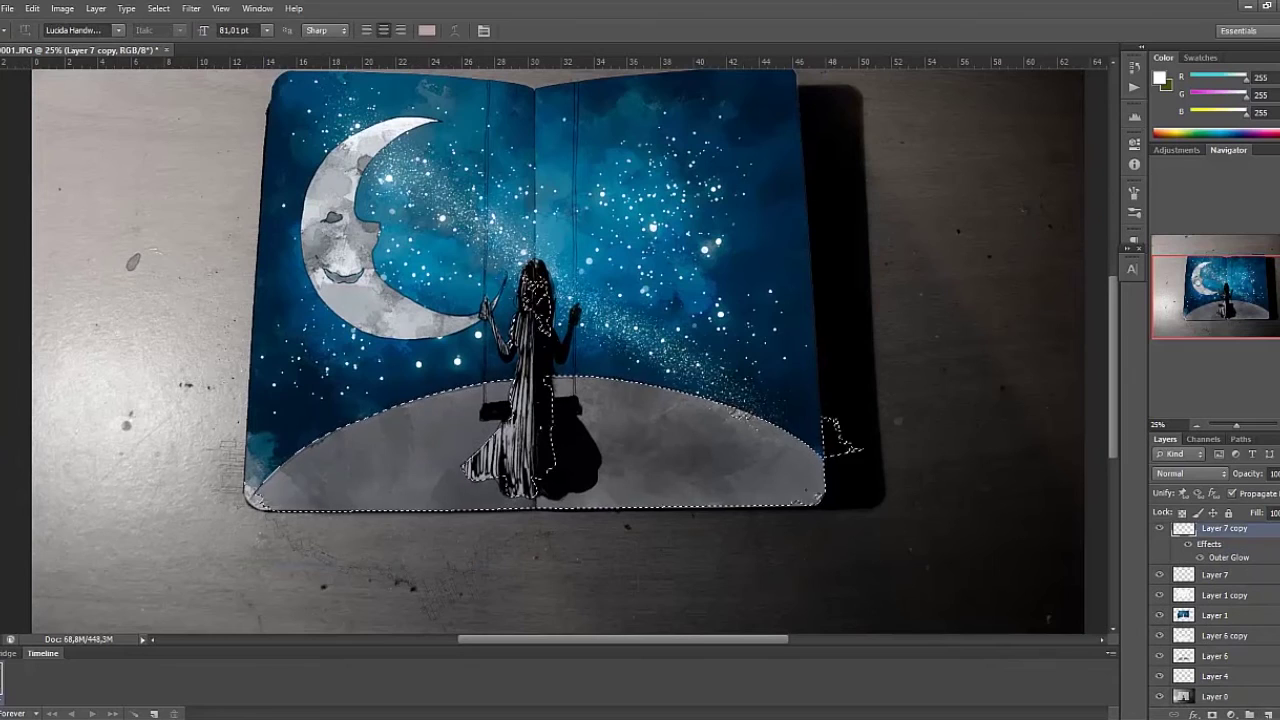
Step: Paint black on Layer 8 with a 10 px brush, then deselect and enlarge the brush to 900 px
key(b)
click(37, 30)
scroll(65, 300, down, 3)
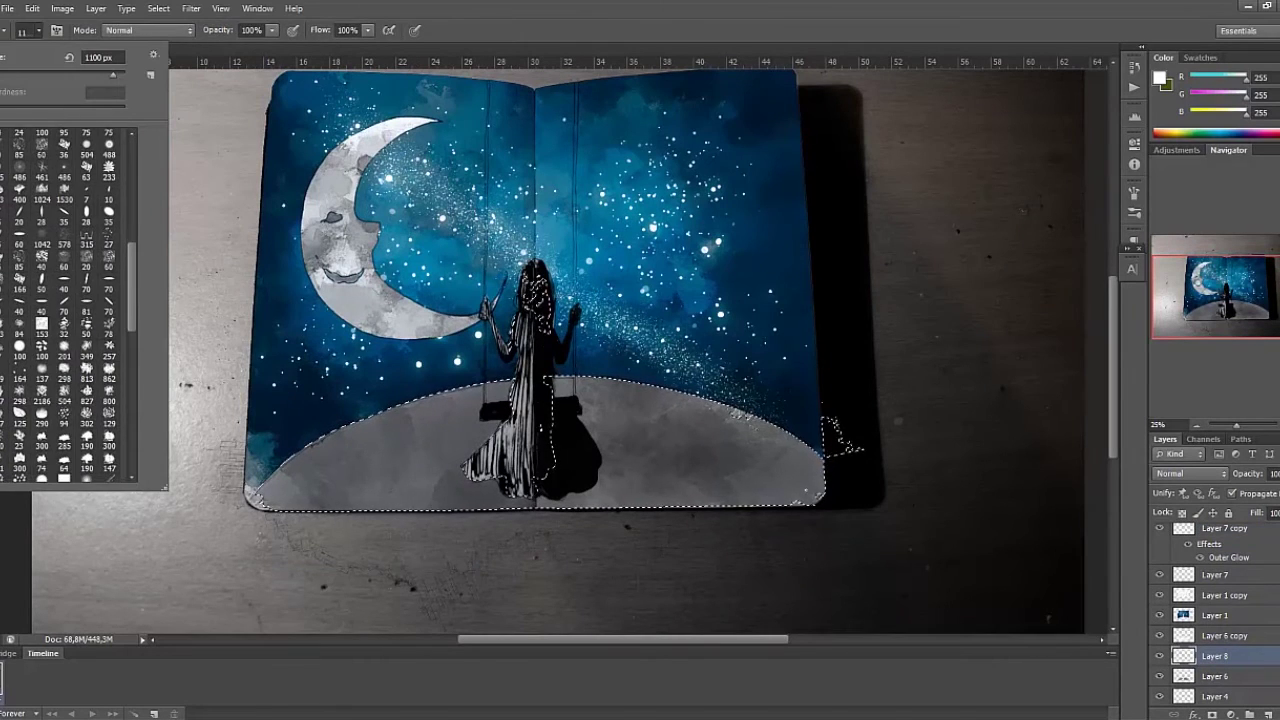
scroll(65, 300, up, 5)
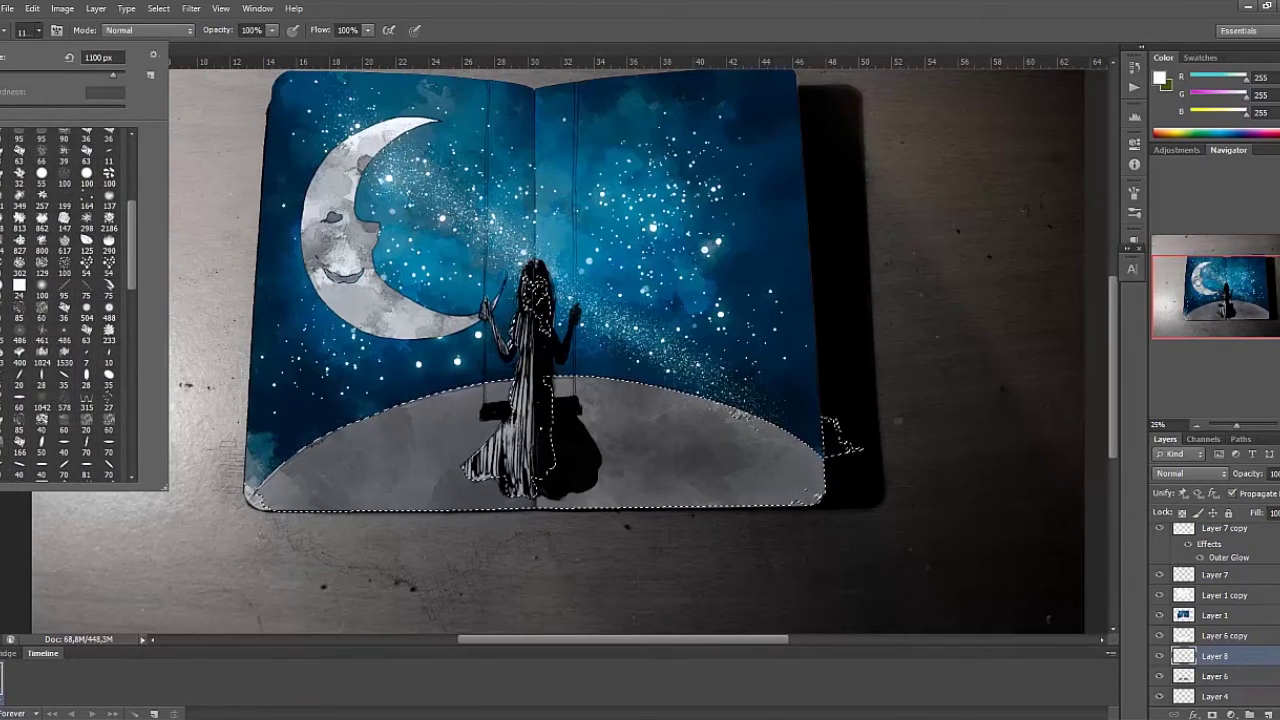
text(10)
key(Return)
key(x)
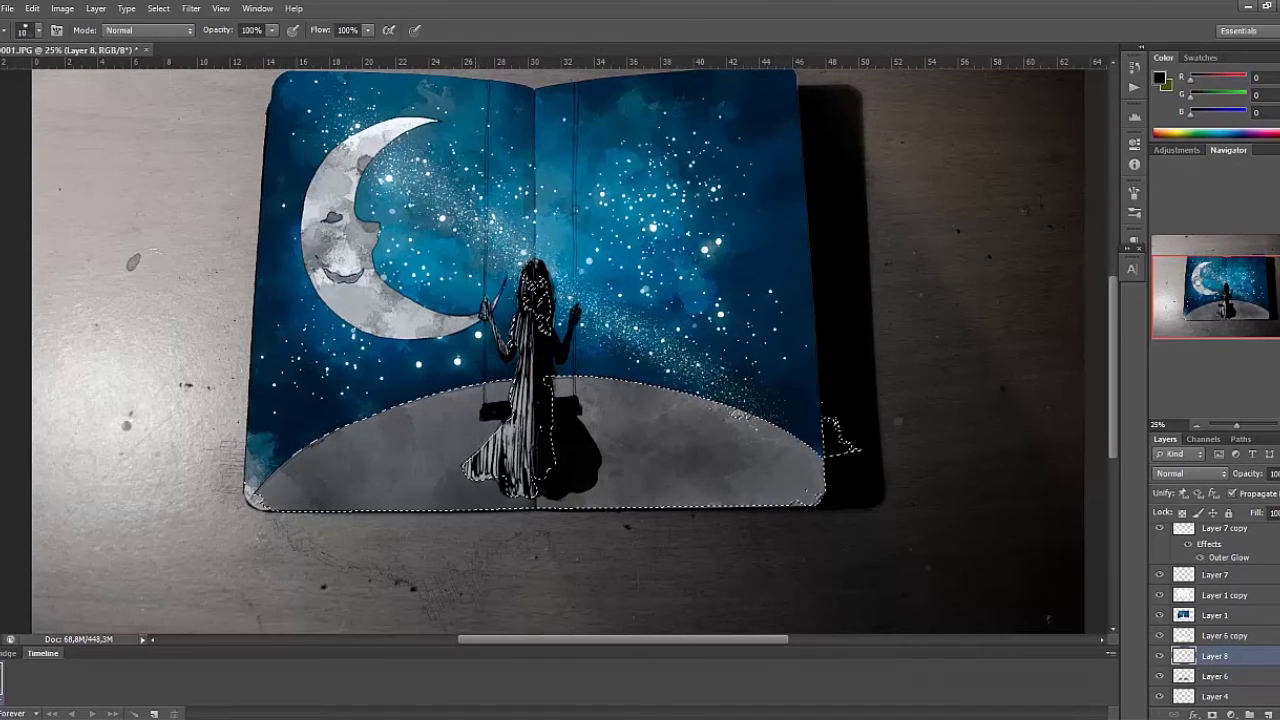
key(ctrl+d)
key(bracketright)
key(bracketright)
key(bracketright)
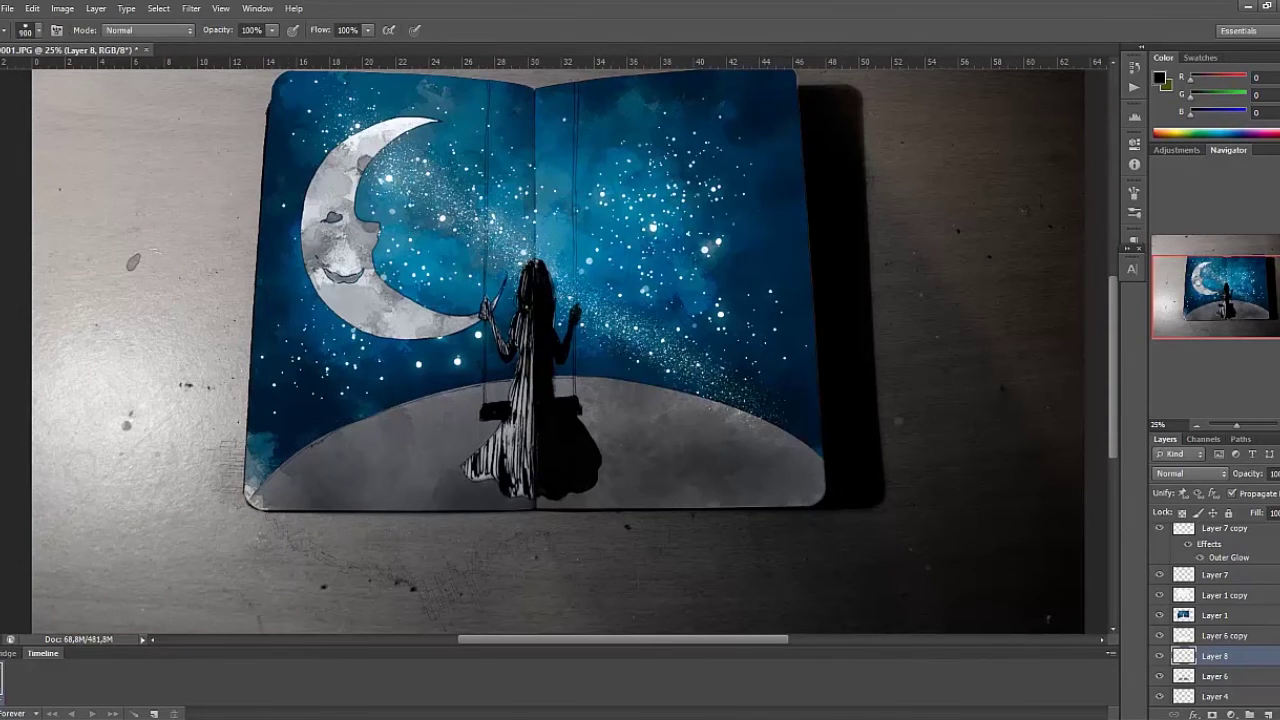
Step: Touch up shading with eraser, blur and brush across Layer 6, Layer 8 and Layer 6 copy
key(e)
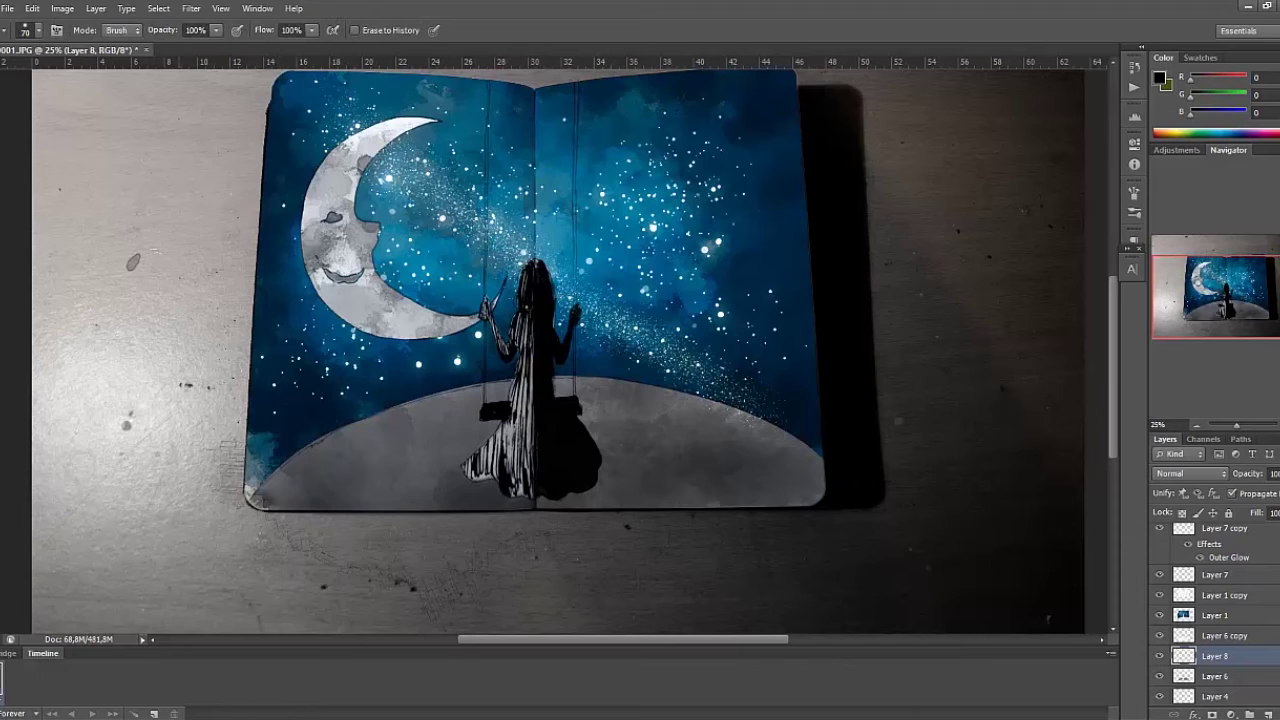
key(r)
key(alt+bracketleft)
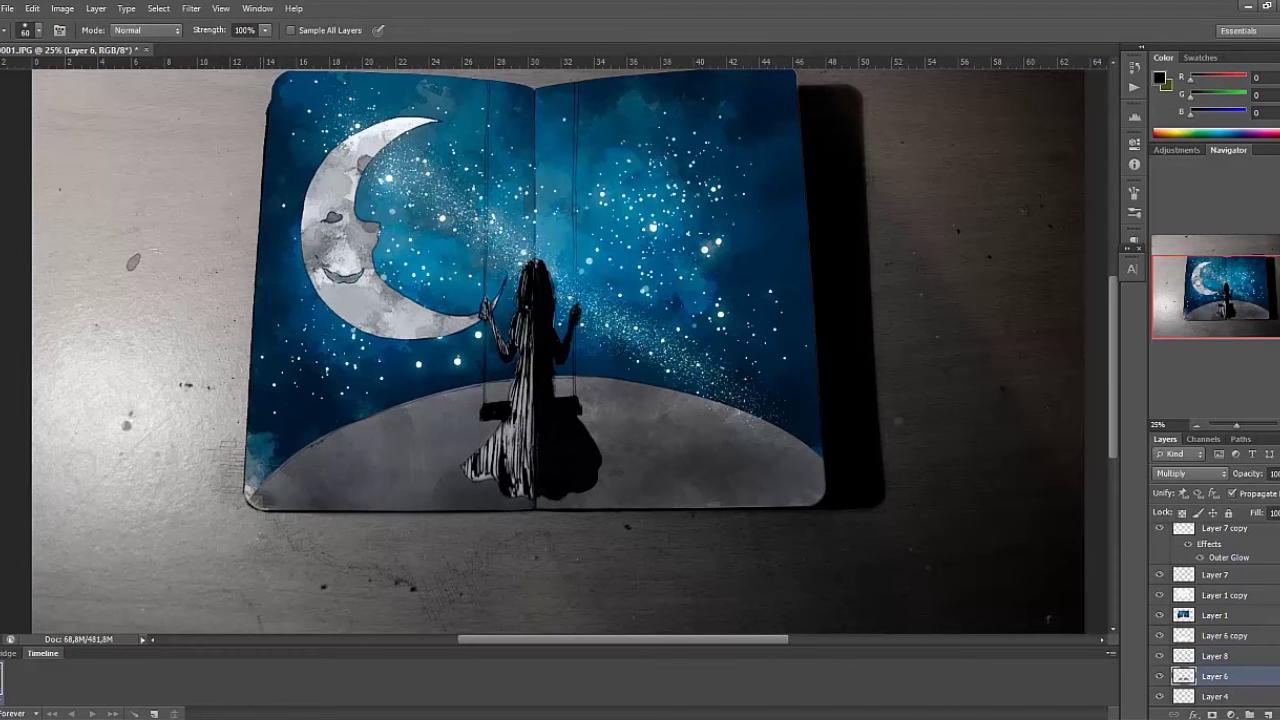
key(b)
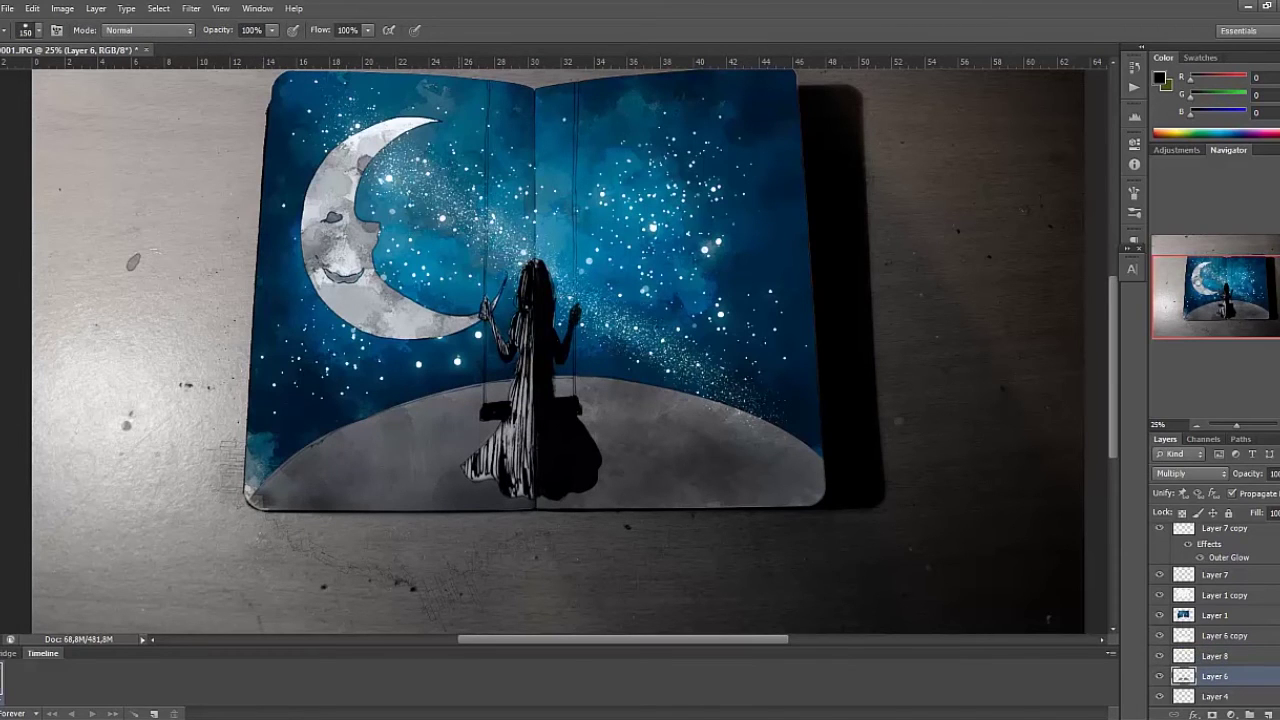
key(alt+bracketright)
key(alt+bracketright)
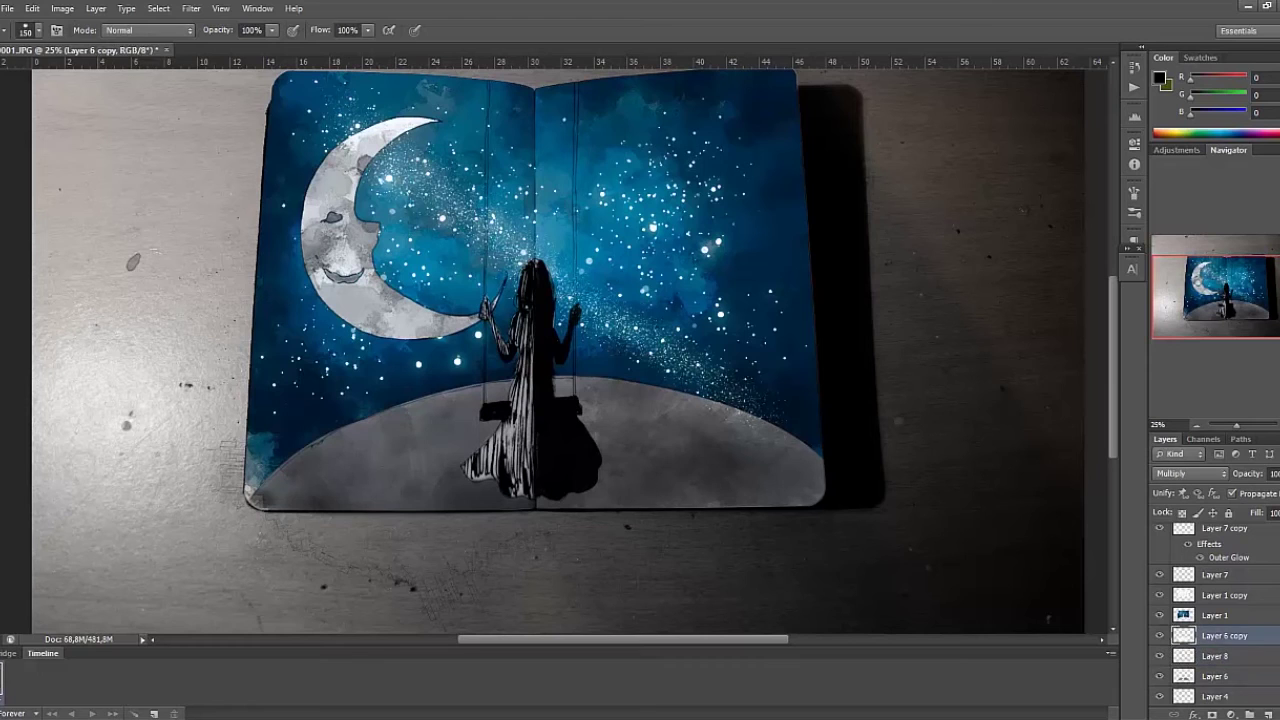
key(e)
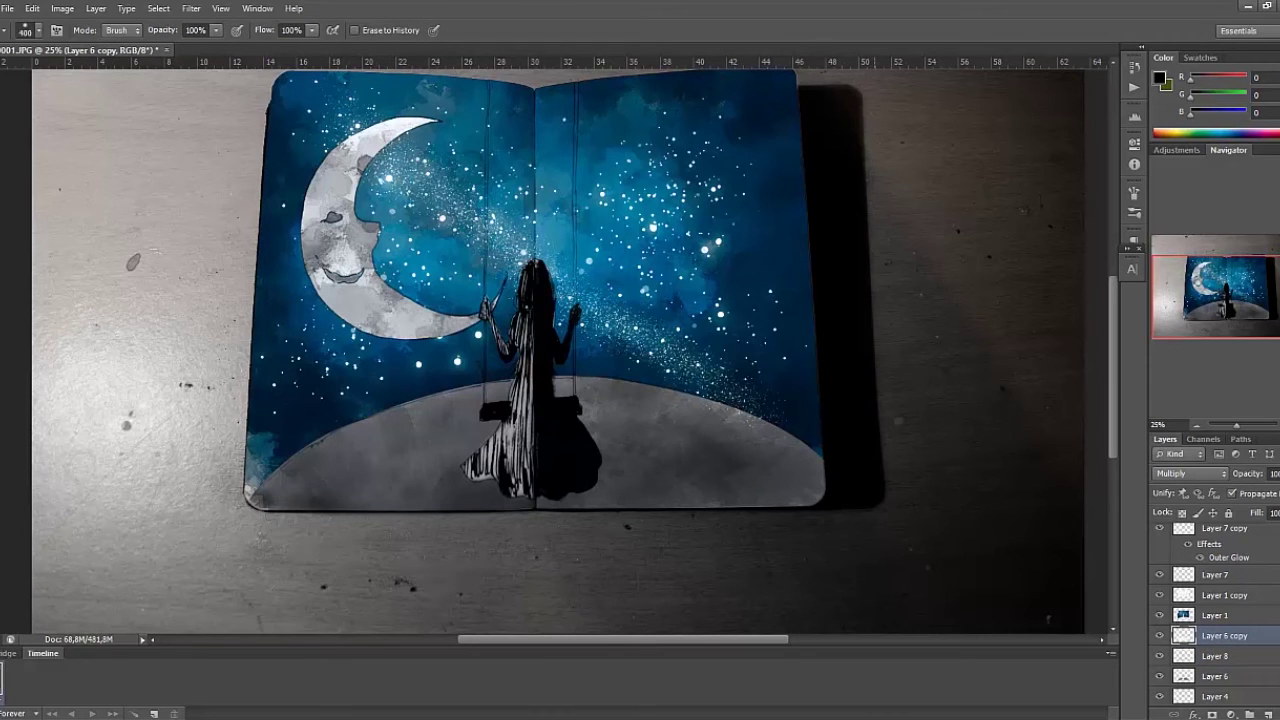
Step: Paint gray ground texture on a new layer with an 800 px textured brush
key(ctrl+shift+alt+n)
key(b)
click(39, 30)
scroll(86, 260, down, 3)
click(109, 253)
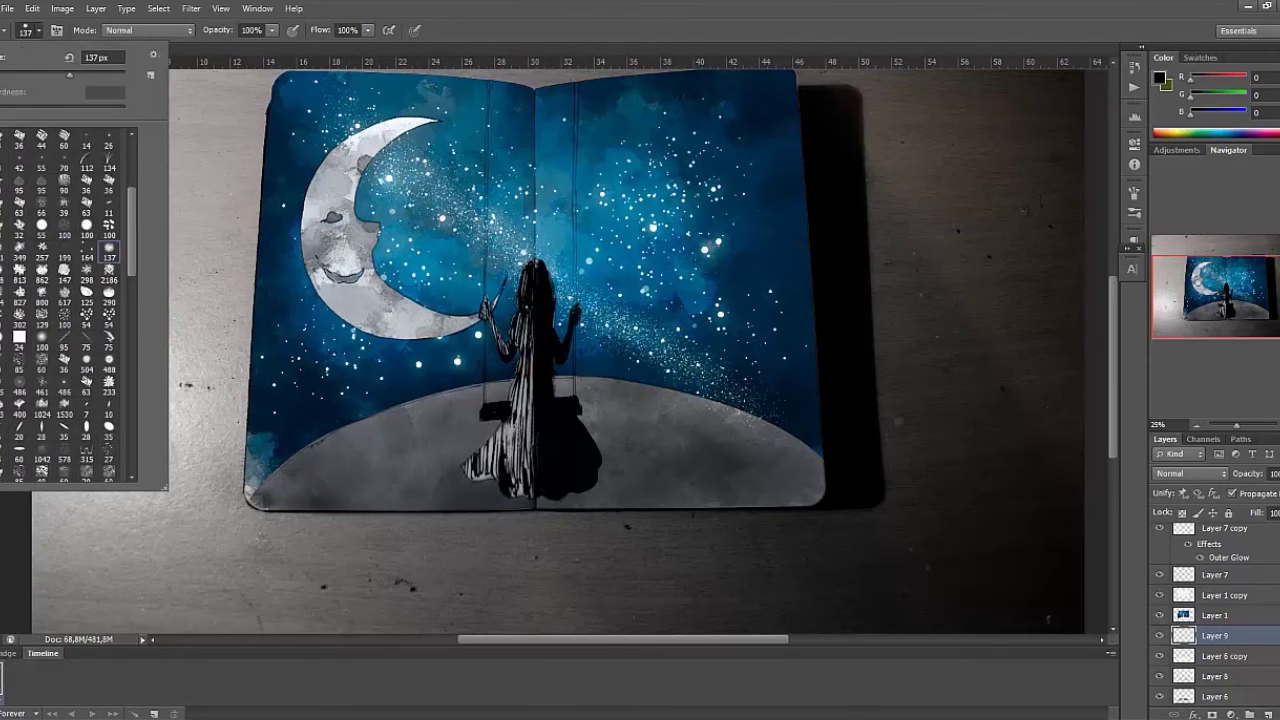
key(Return)
click(39, 30)
scroll(70, 300, down, 1)
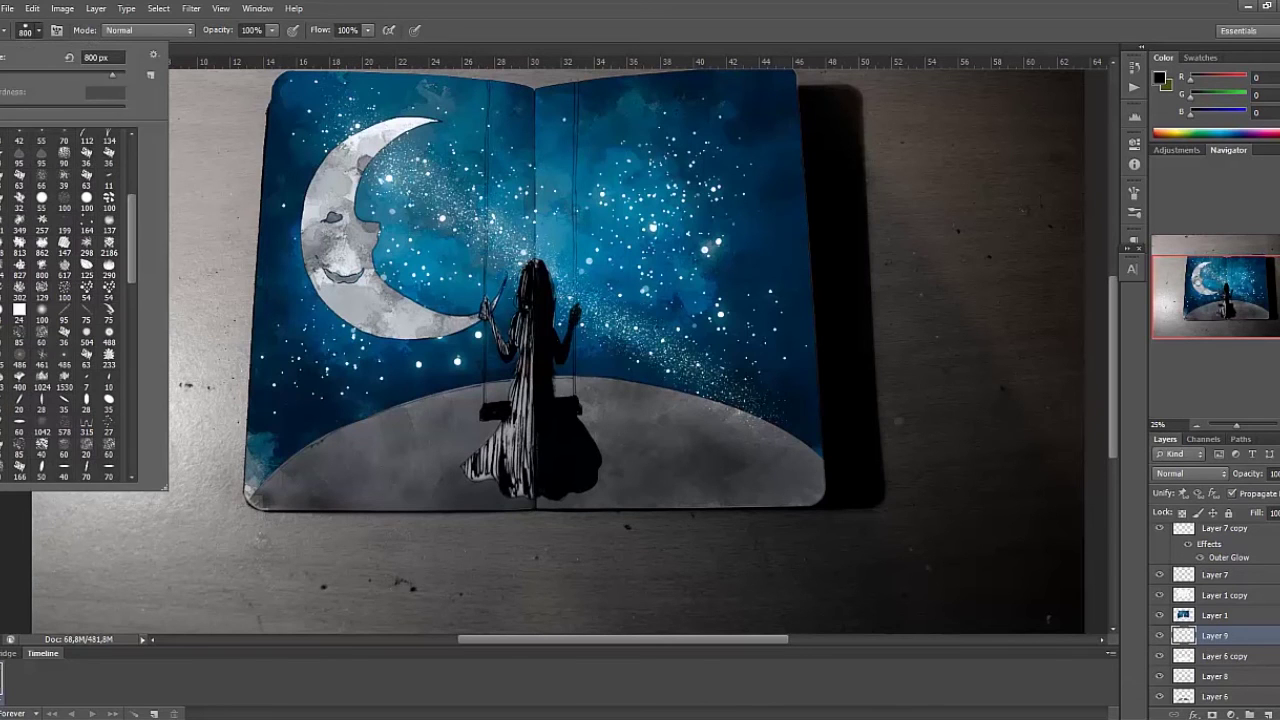
key(Return)
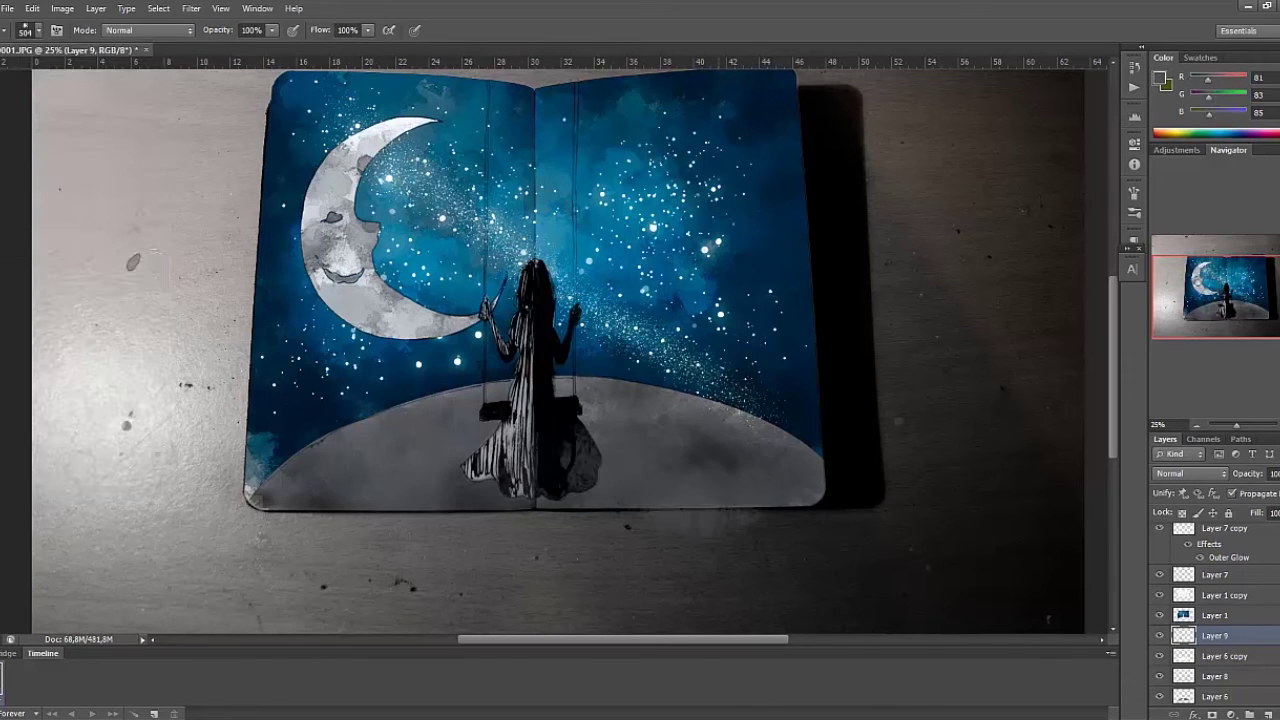
Step: Apply Find Edges to the texture layer, set it to Multiply, and erase the excess
key(alt+t)
key(Return)
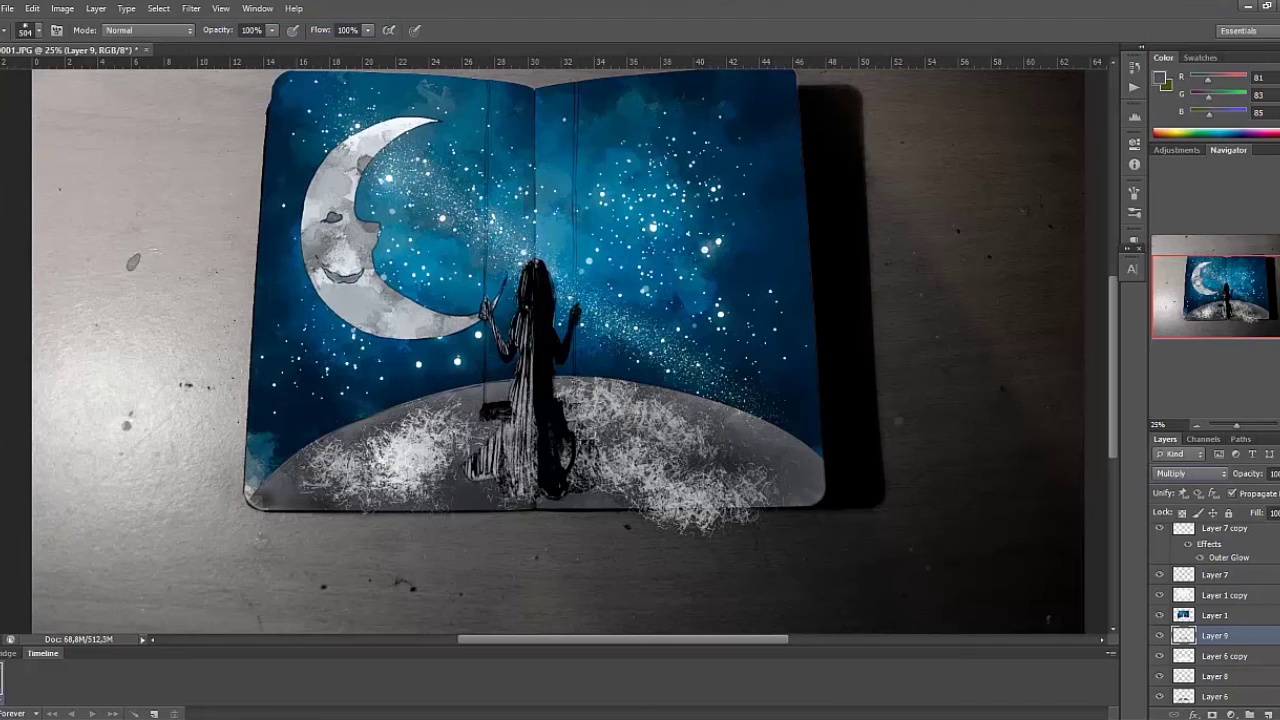
key(shift+alt+m)
key(e)
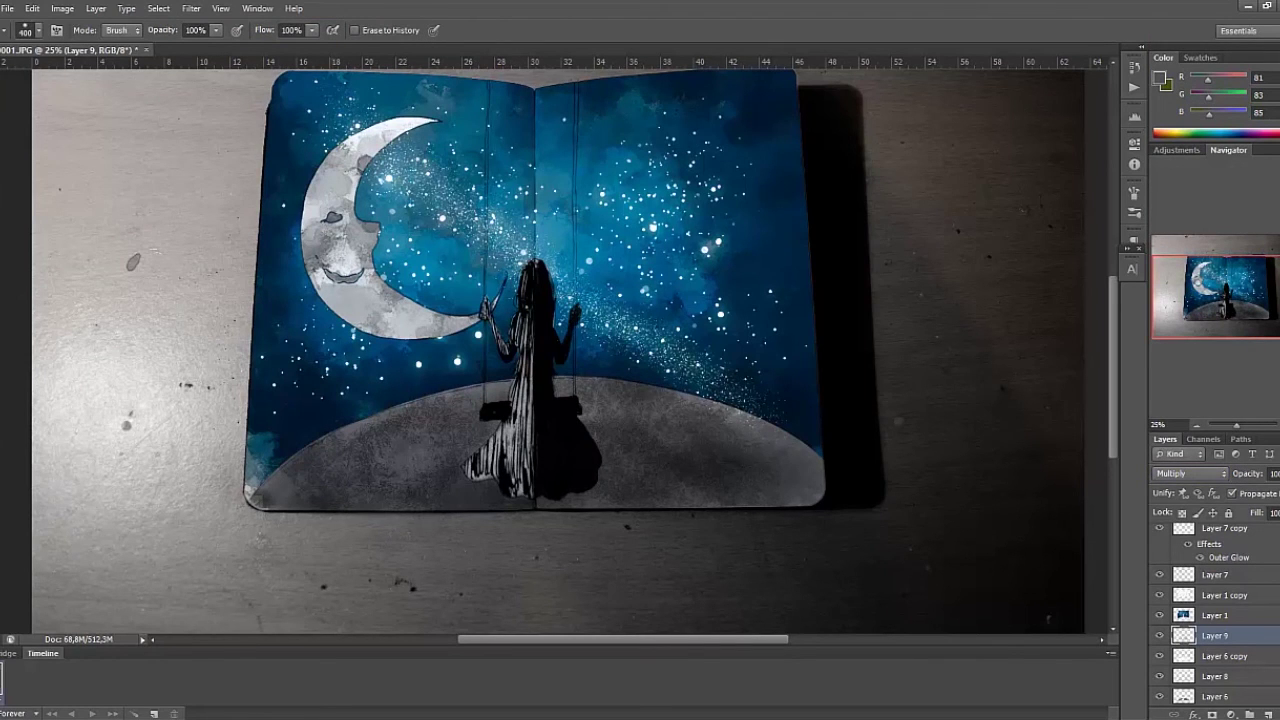
Step: Drag a paragraph text box across the lower-right part of the gray ground
key(t)
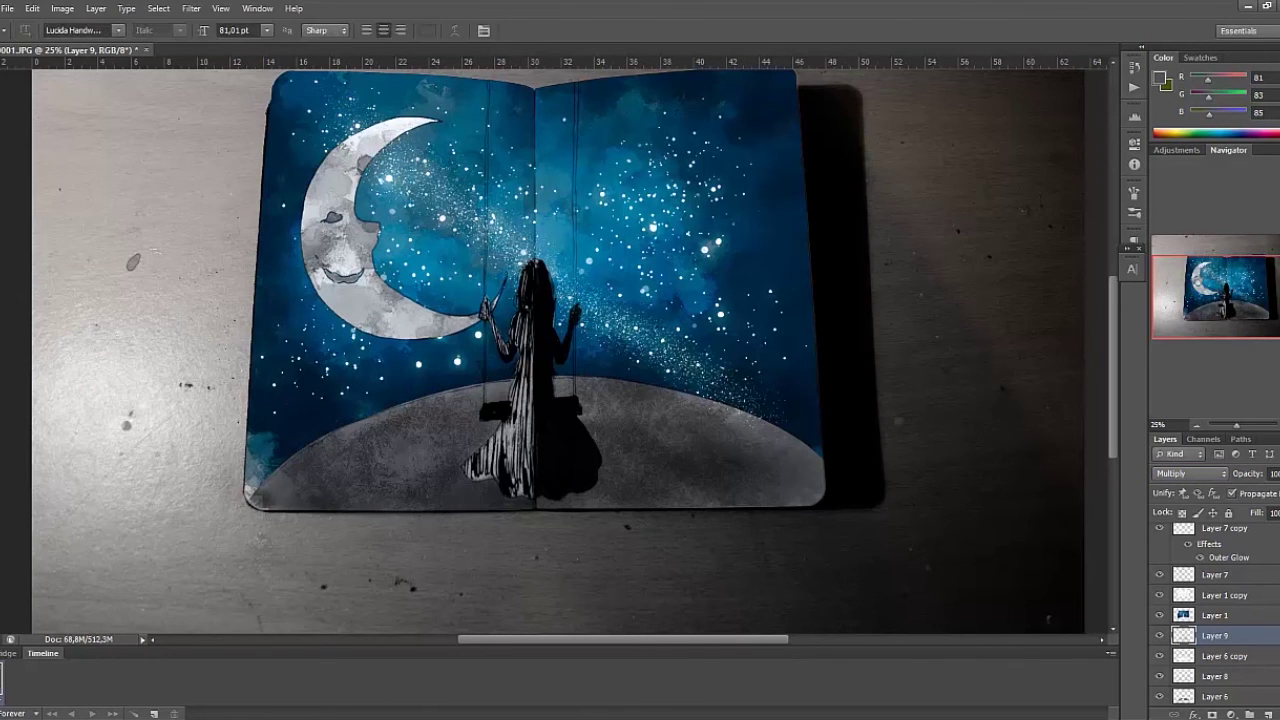
drag(636, 509, 773, 535)
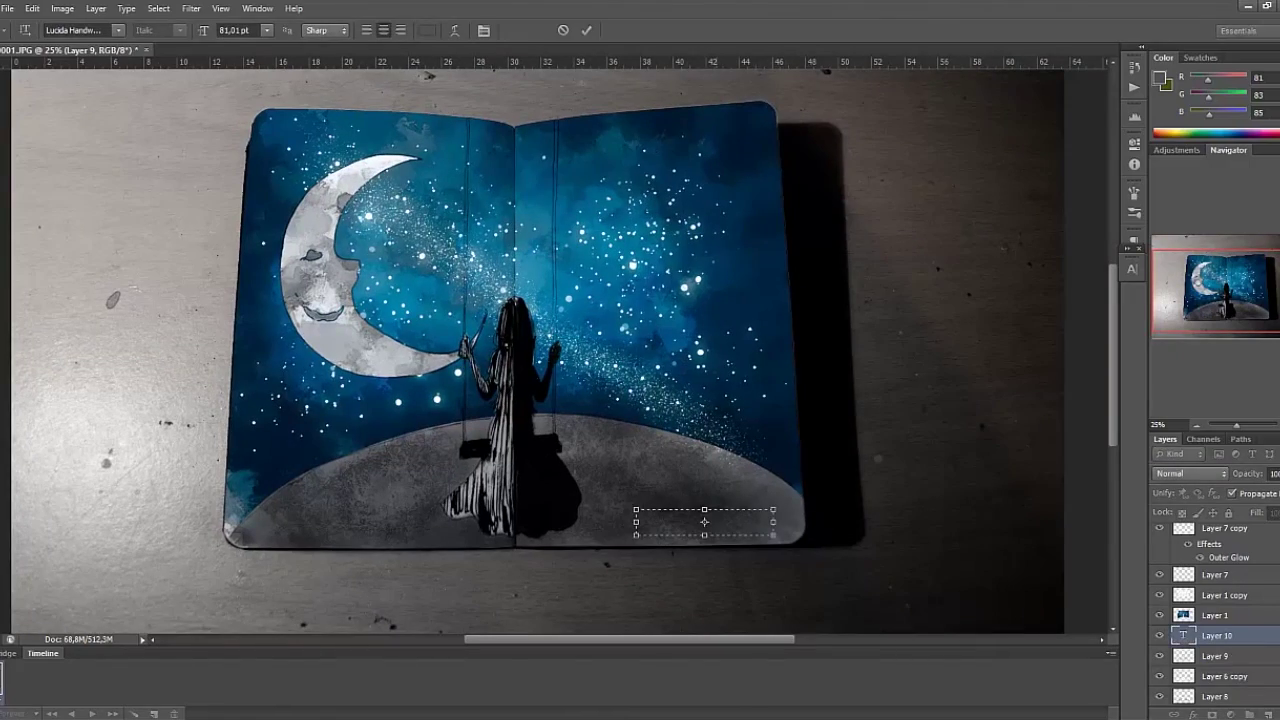